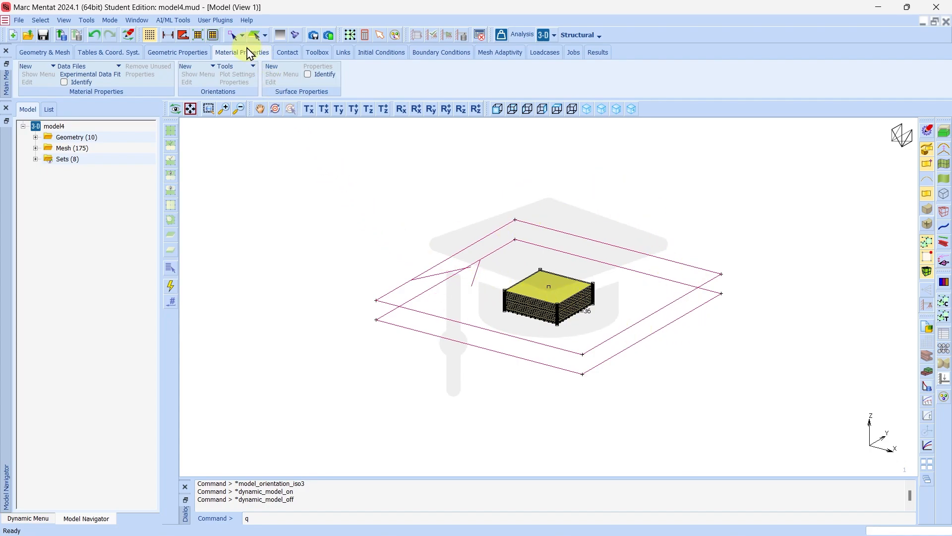
Create a new standard material and rename it Rubber
left_click(42, 68)
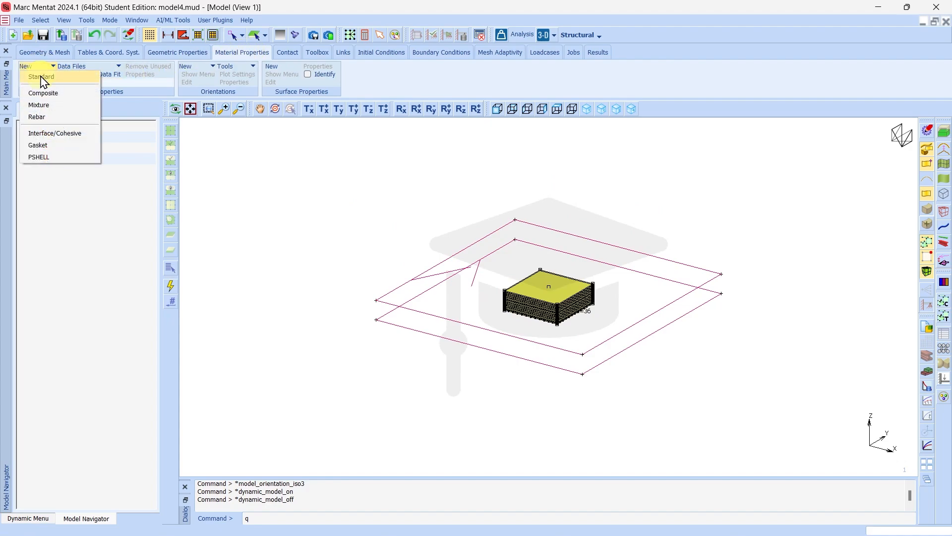
left_click(41, 77)
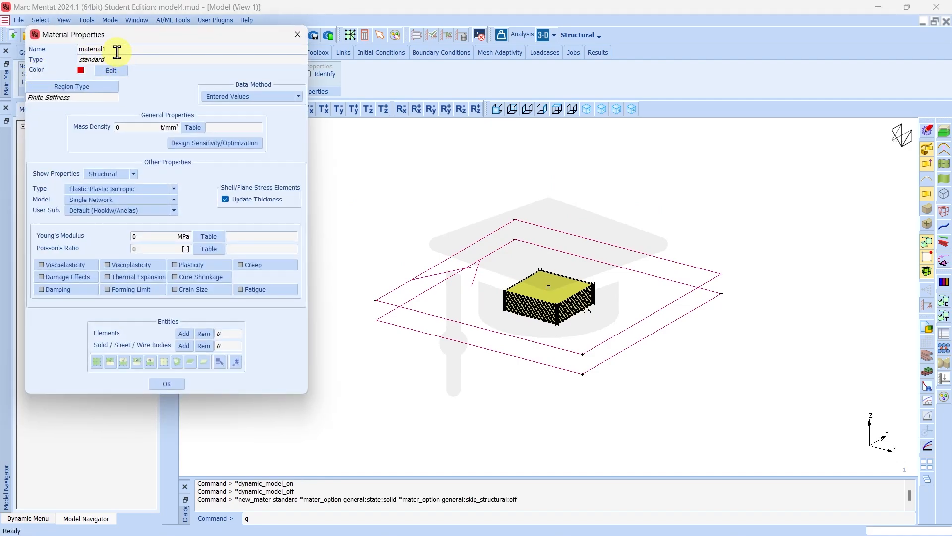
double_click(117, 51)
type("Rubber")
Set Rubber's mass density to 1.522e-6 t/mm³ from the reference slide
left_click(122, 128)
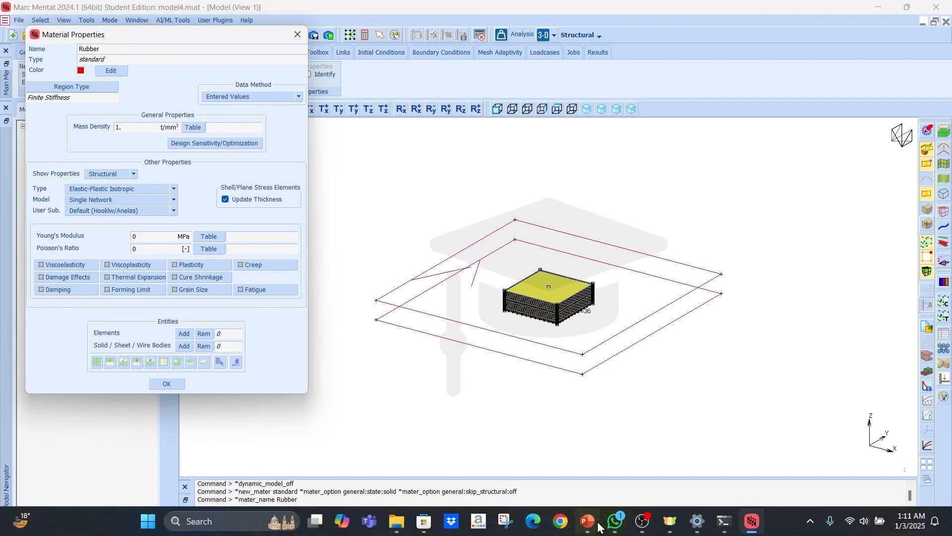
left_click(588, 525)
left_click(94, 402)
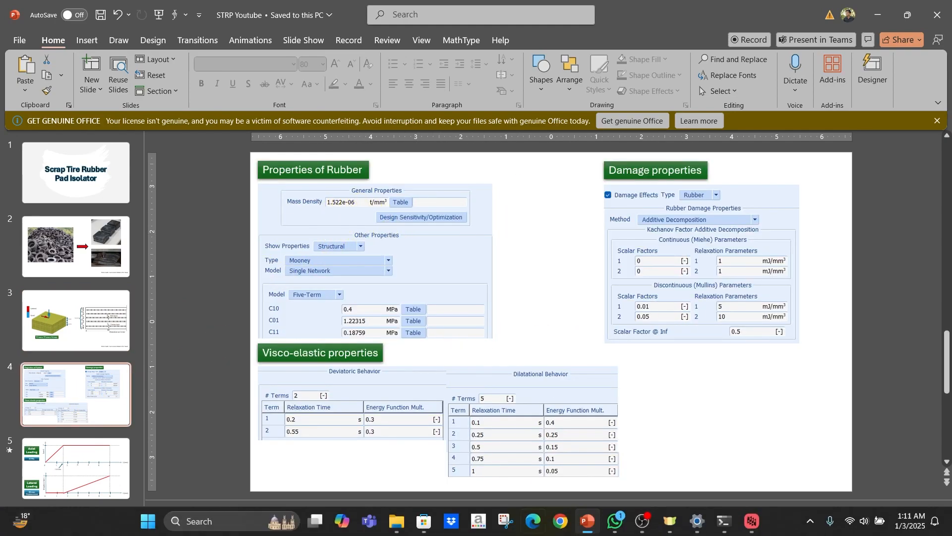
left_click(752, 524)
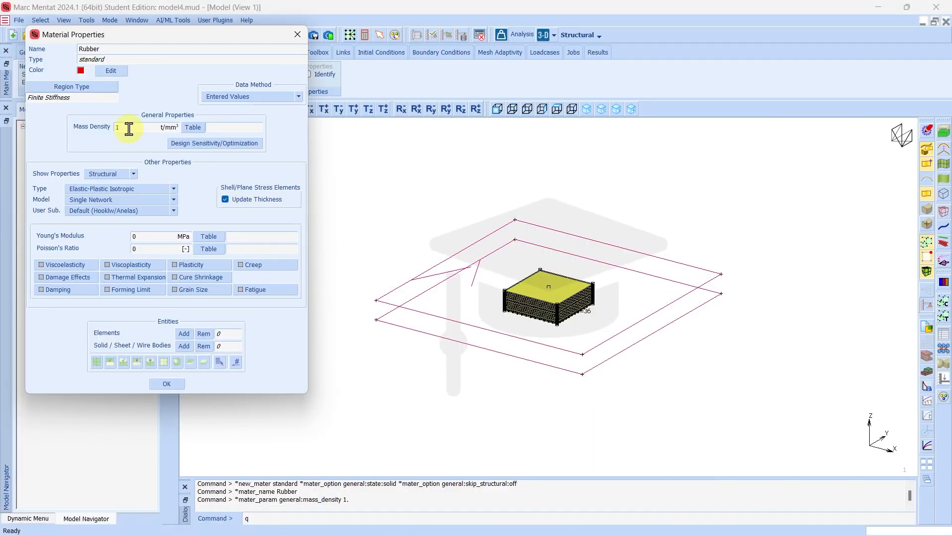
left_click(128, 126)
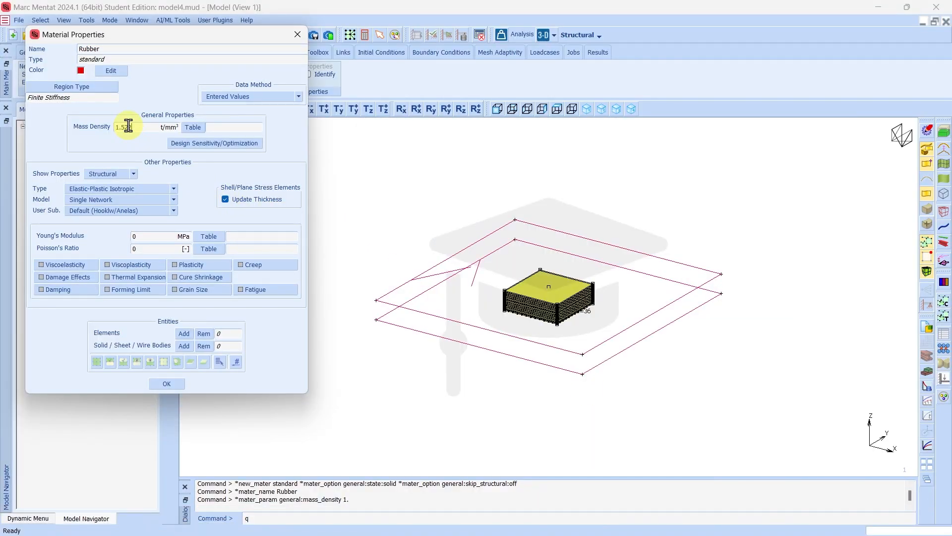
key("Return")
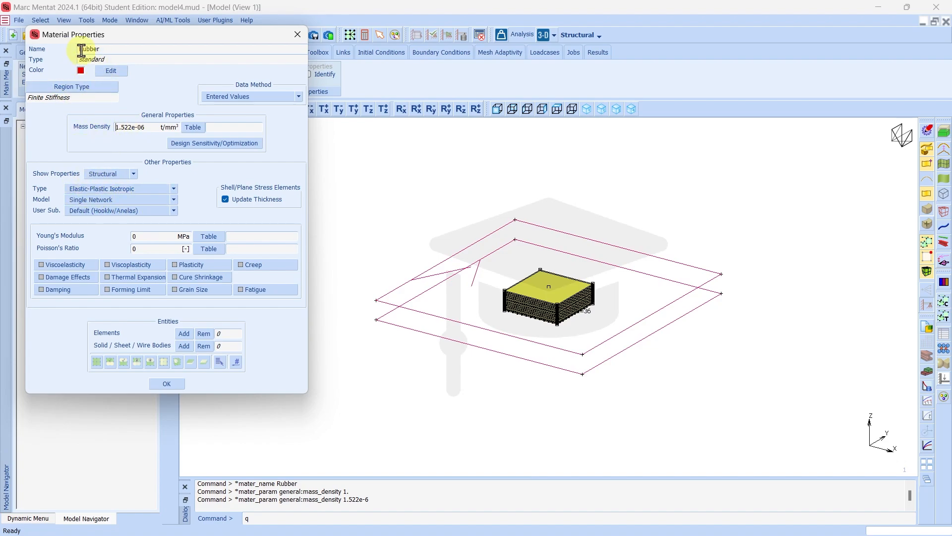
Change the Rubber material type to Mooney
left_click(96, 192)
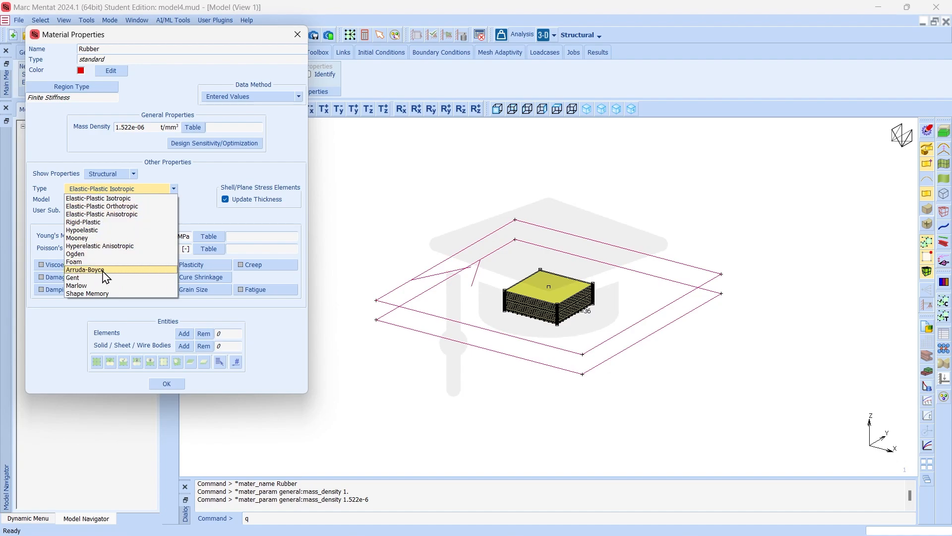
left_click(85, 239)
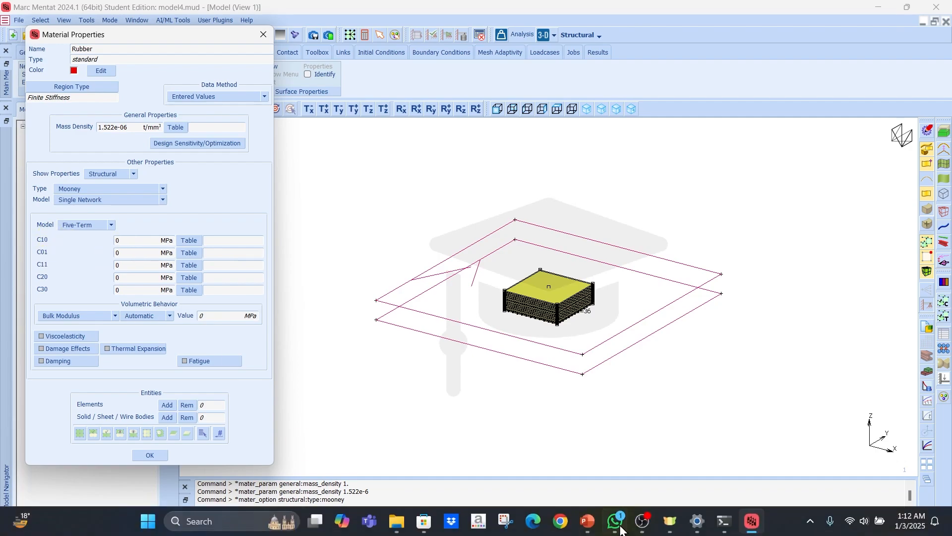
Enter Mooney coefficients C10 0.4, C01 1.22315 and C11 0.18759 from the reference slide
left_click(587, 529)
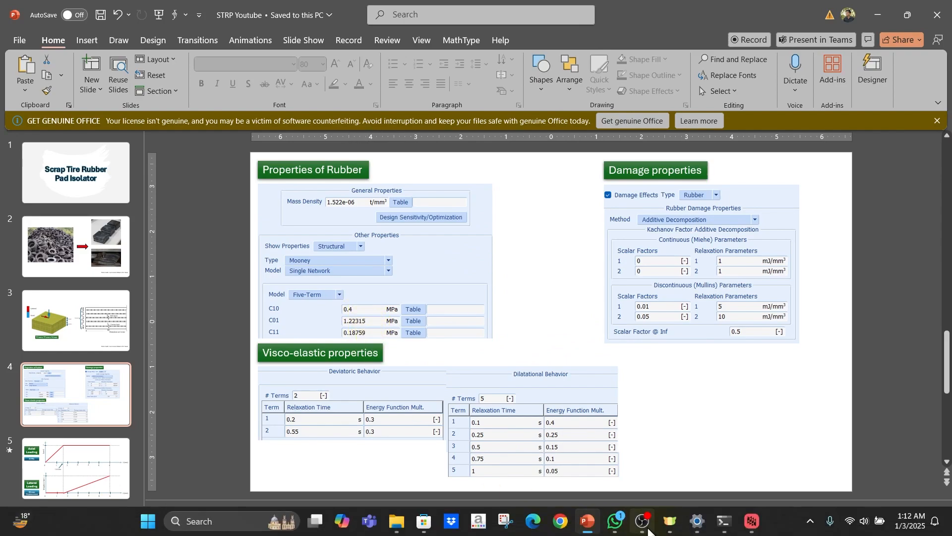
left_click(752, 529)
left_click(139, 241)
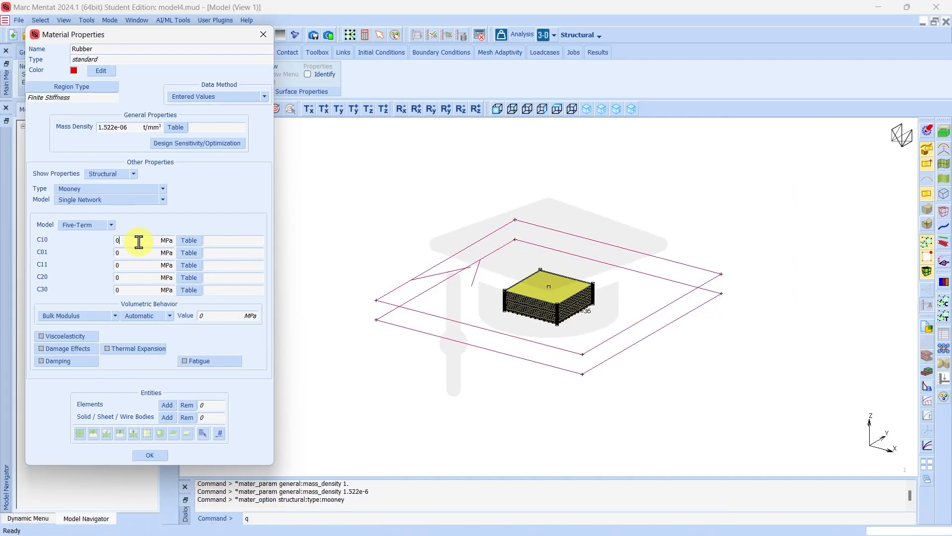
type(".4")
key("Return")
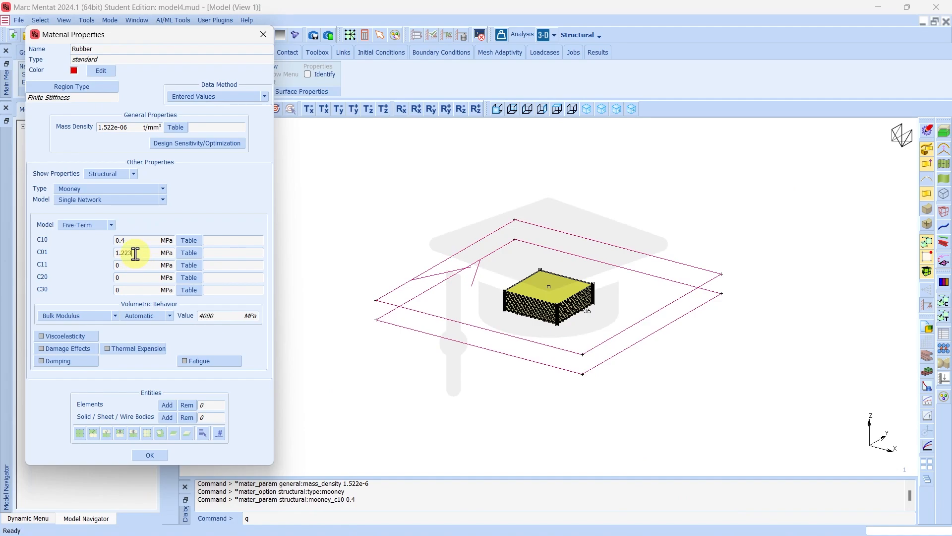
key("Return")
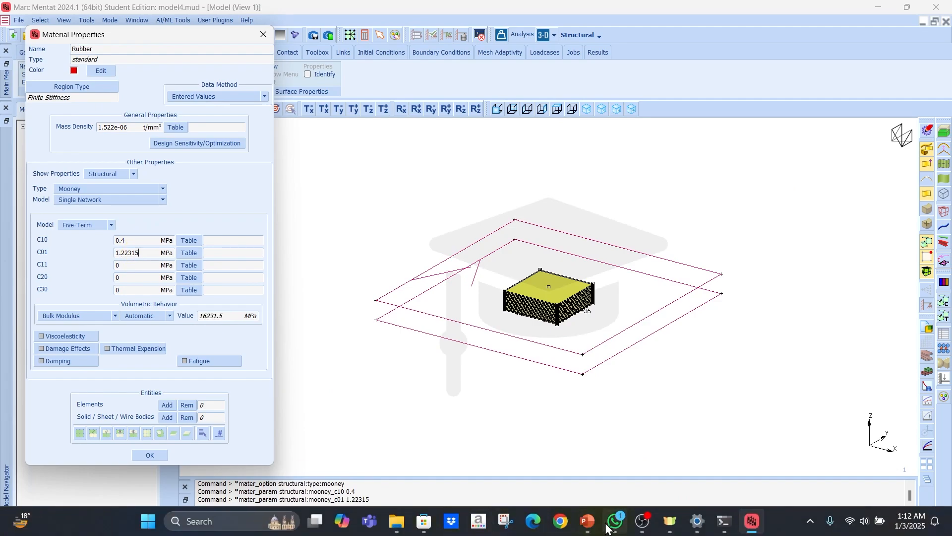
left_click(589, 522)
left_click(589, 522)
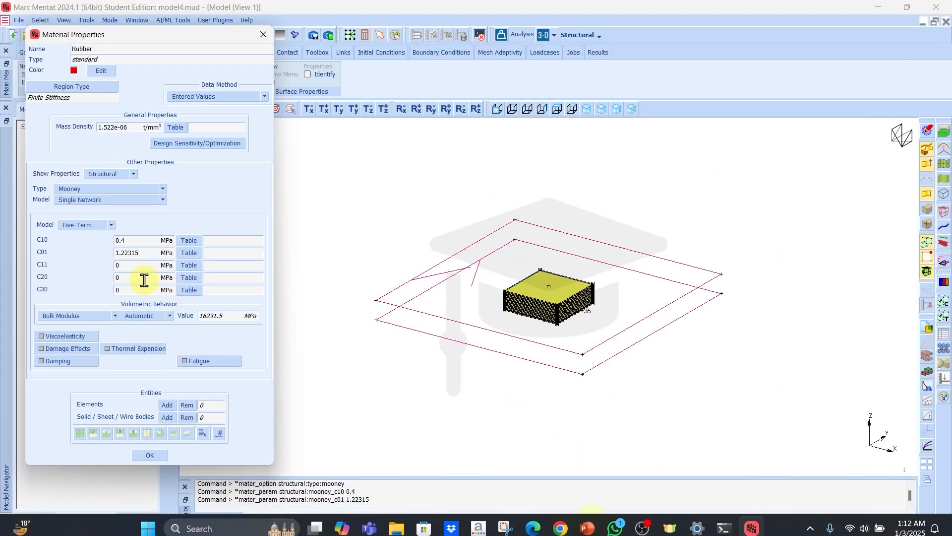
left_click(133, 268)
type("0.1875")
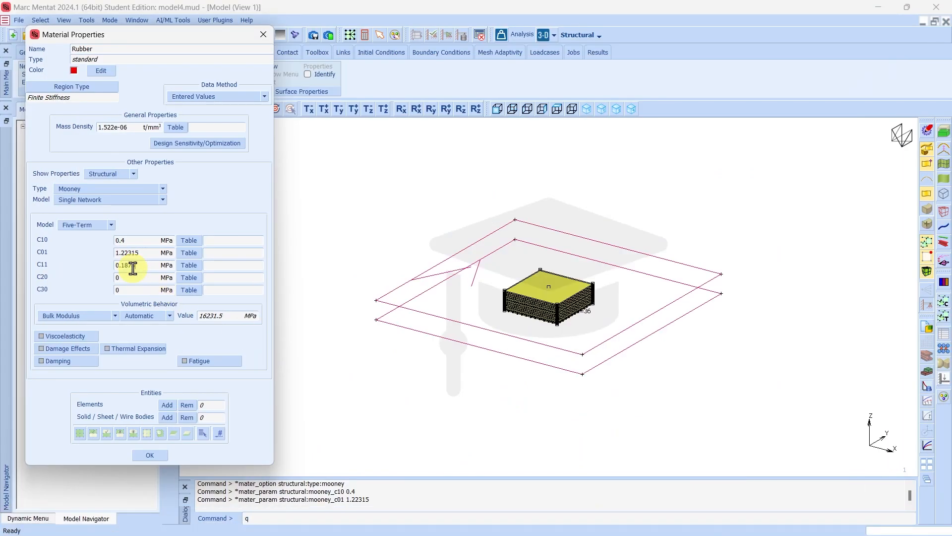
type("9")
key("Return")
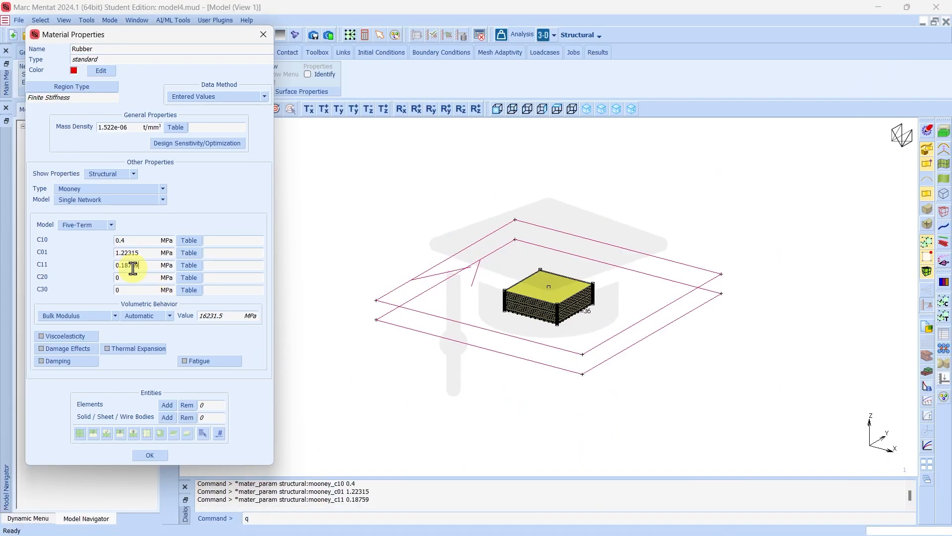
Enable viscoelasticity with 2 deviatoric and 5 dilatational Prony terms
left_click(65, 337)
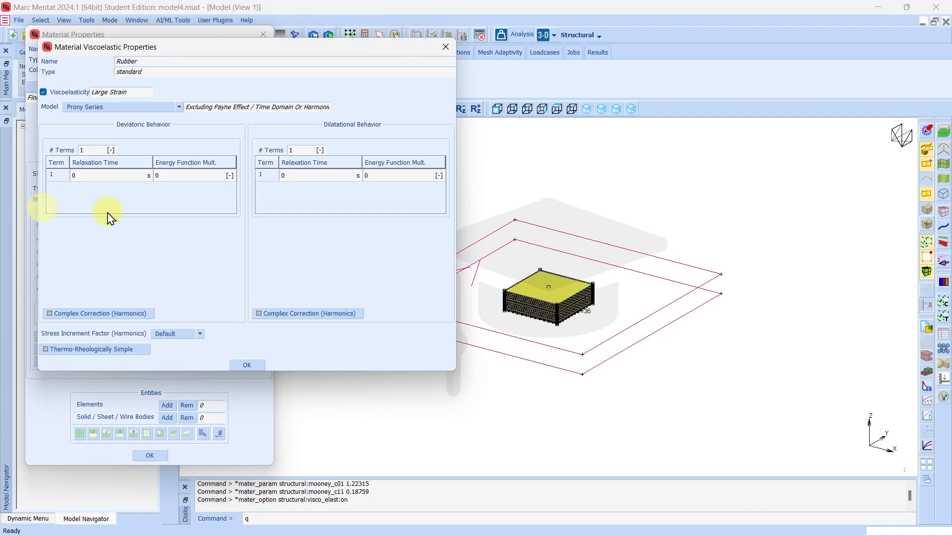
left_click(86, 150)
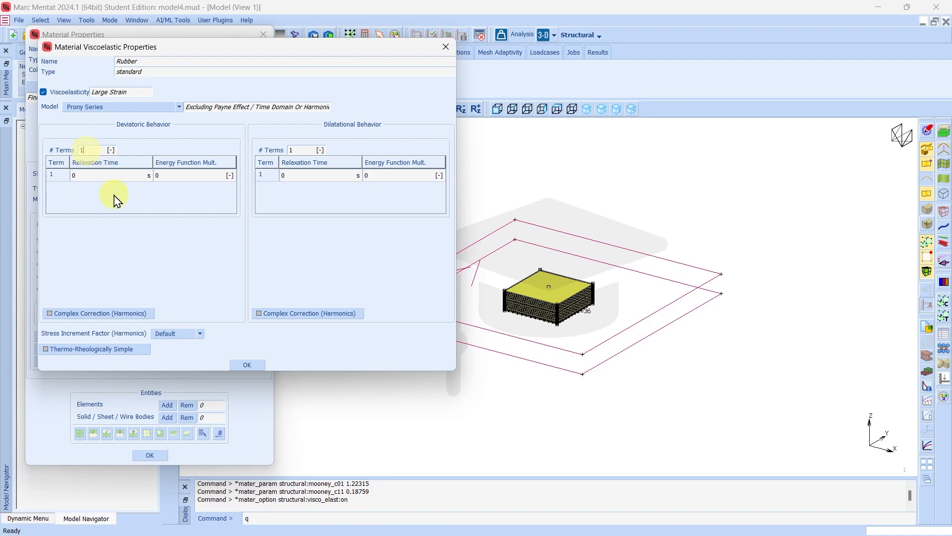
key("BackSpace")
type("2")
left_click(302, 149)
type("5")
key("Return")
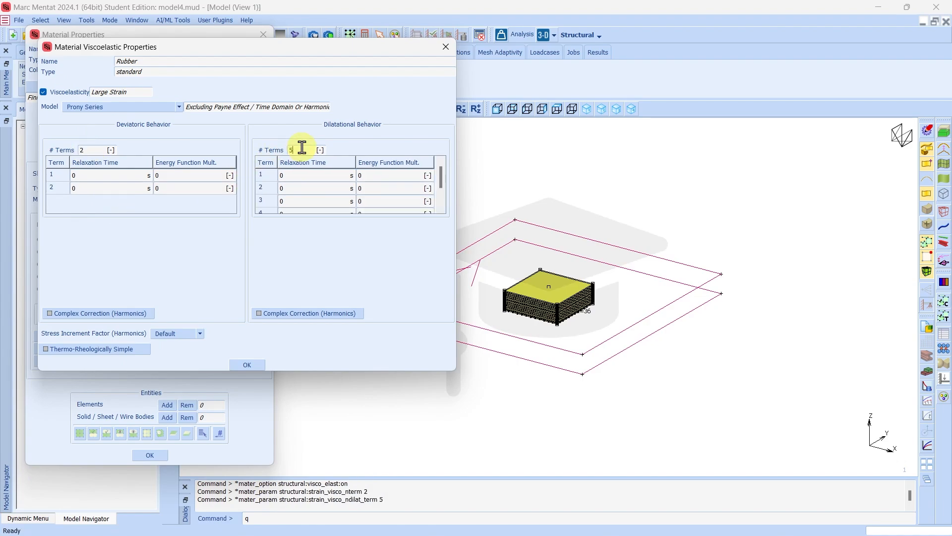
Set deviatoric relaxation times 0.2 and 0.55 s, each with energy multiplier 0.3
left_click(113, 175)
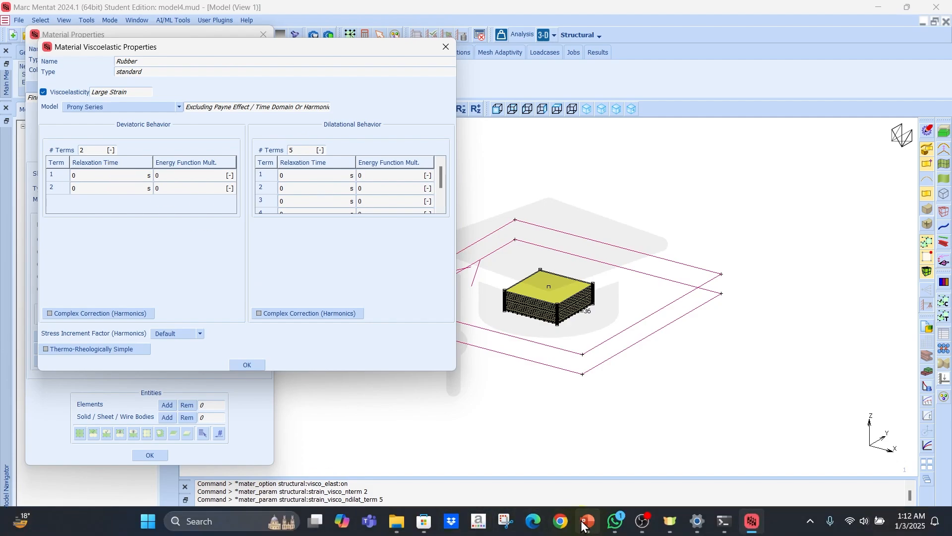
left_click(585, 520)
left_click(585, 523)
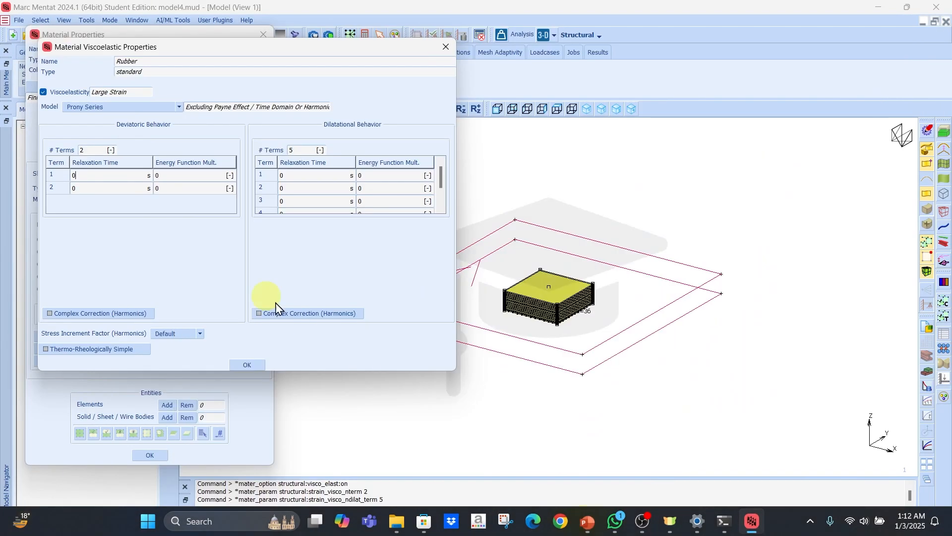
key("Return")
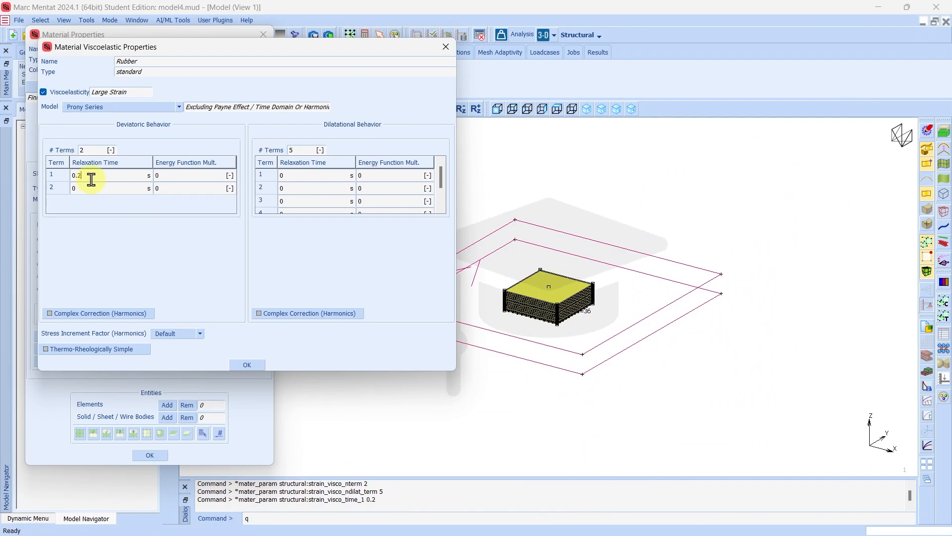
left_click(92, 188)
key("Return")
left_click(169, 177)
type(".")
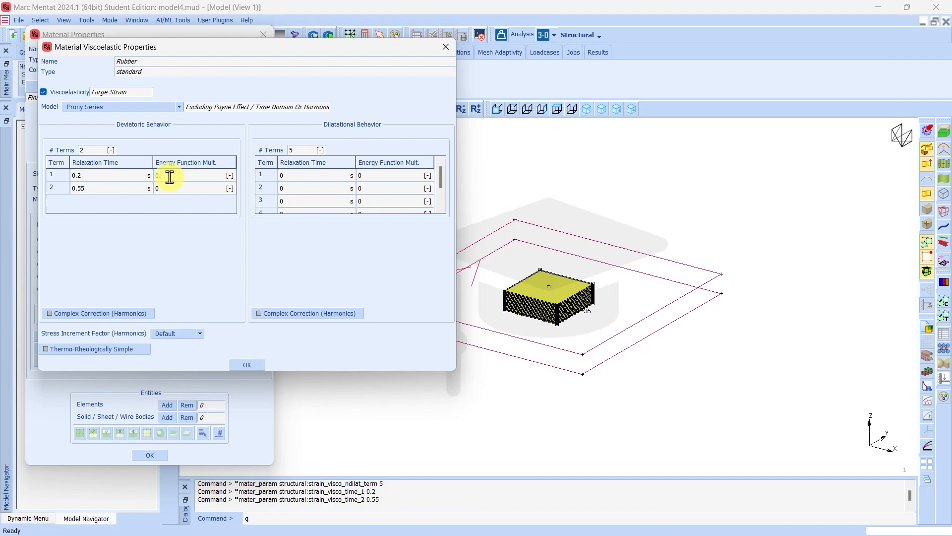
type("3")
key("Return")
left_click(171, 190)
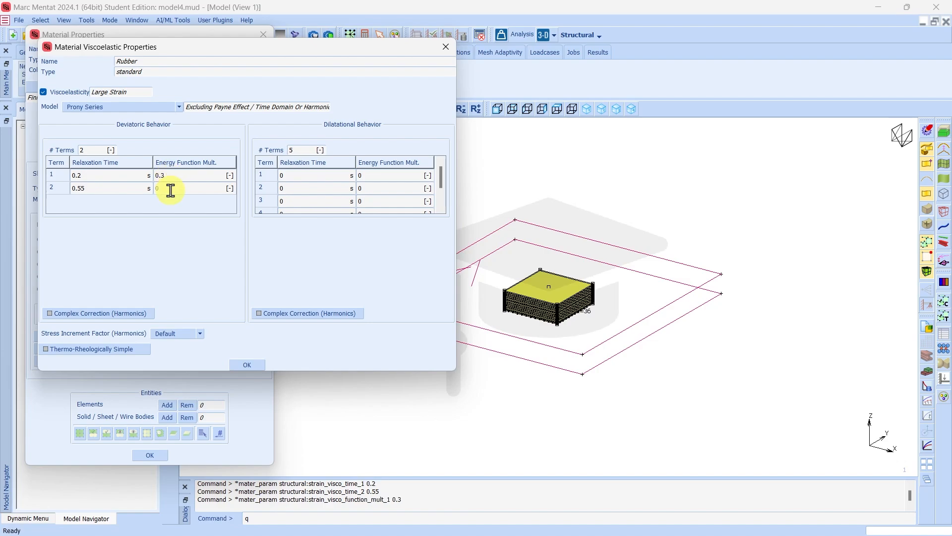
type(".3")
key("Return")
Enter the first dilatational relaxation times, 0.1 and 0.25 s
left_click(295, 173)
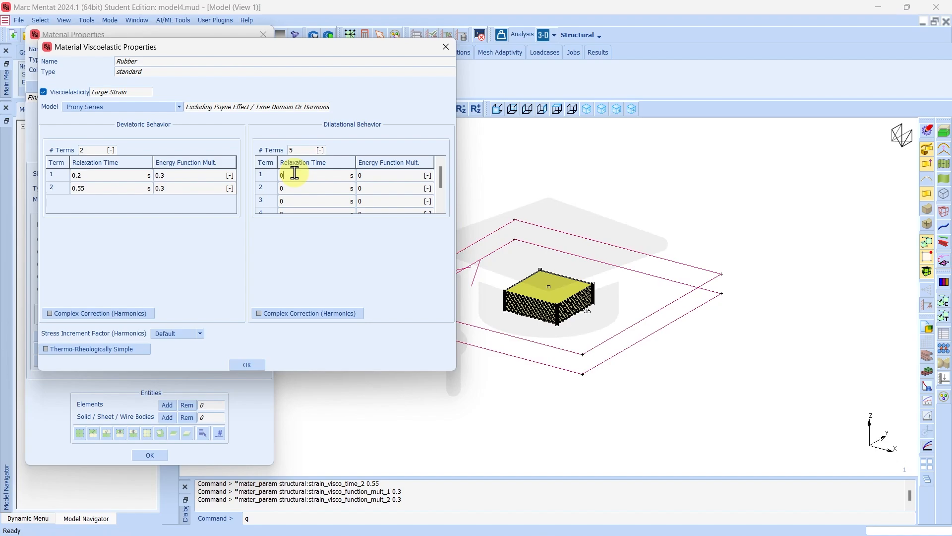
type("0.1")
key("Return")
key("Return")
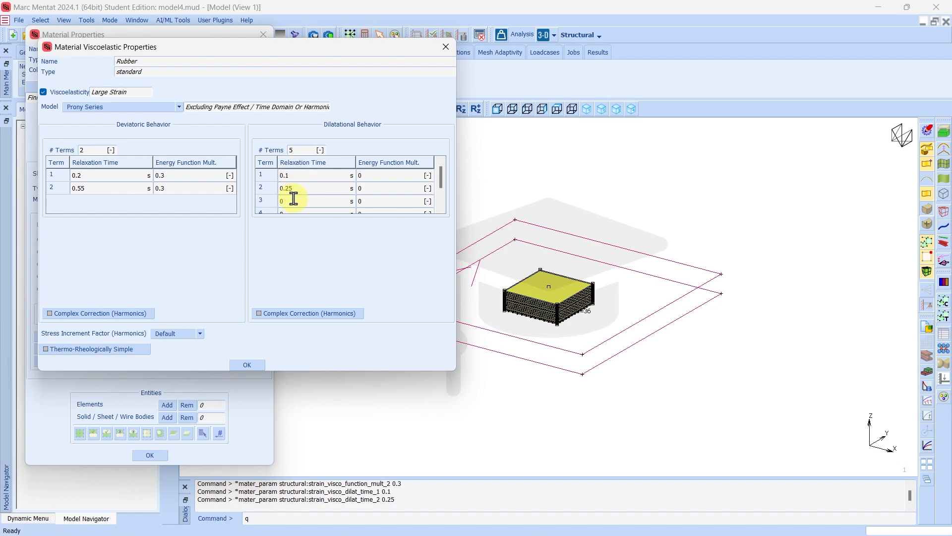
left_click(293, 201)
Enter dilatational relaxation times 0.5 and 0.75 s
type("0.5")
key("Return")
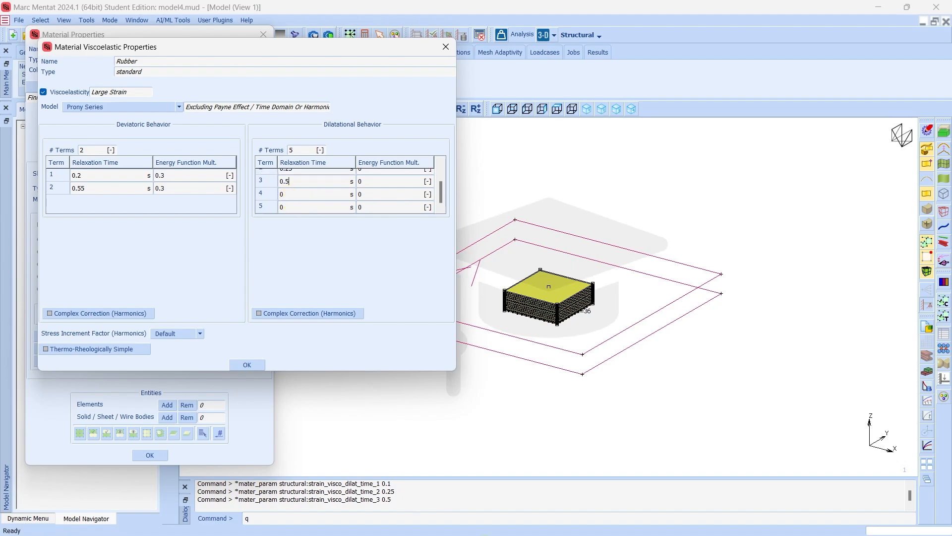
left_click(587, 524)
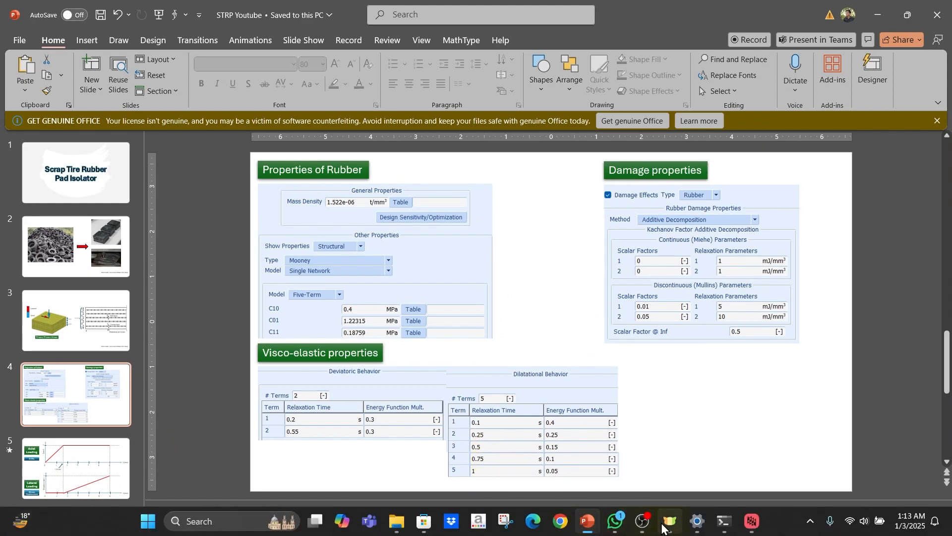
left_click(752, 520)
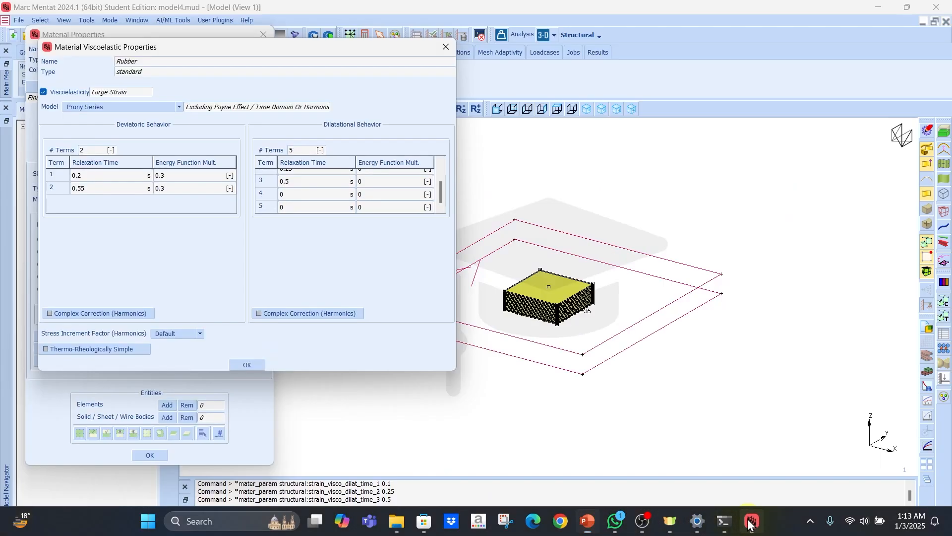
left_click(286, 193)
type("0.75")
key("Return")
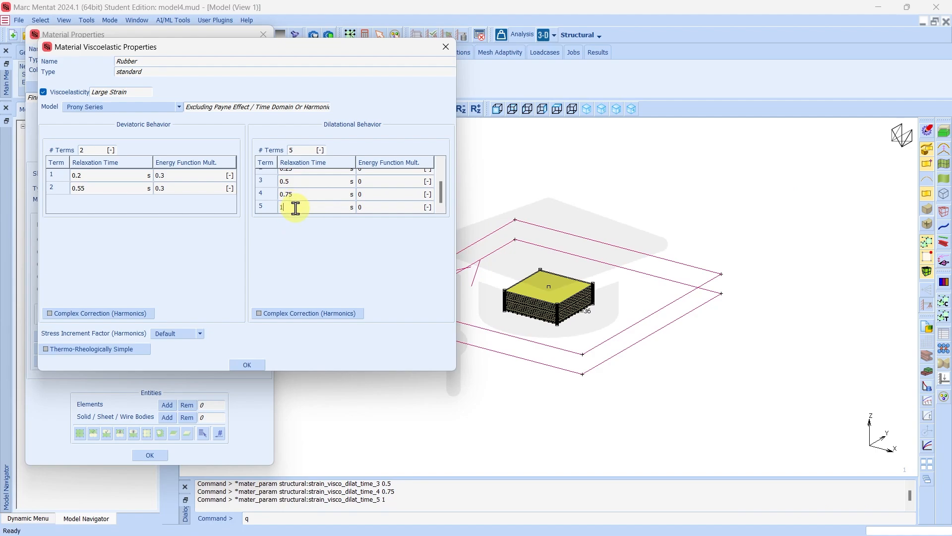
Set the first two dilatational energy multipliers to 0.4 and 0.25
scroll(348, 192, "up", 2)
left_click(368, 174)
type("0.4")
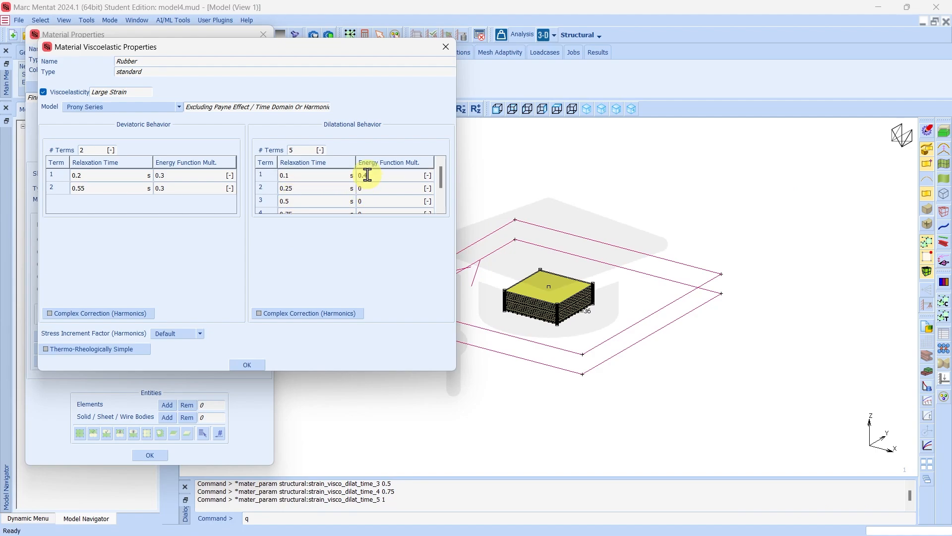
key("Return")
left_click(369, 187)
type("0.25")
key("Return")
Set remaining dilatational multipliers 0.15, 0.1, 0.05 and close the viscoelastic settings
scroll(369, 188, "down", 1)
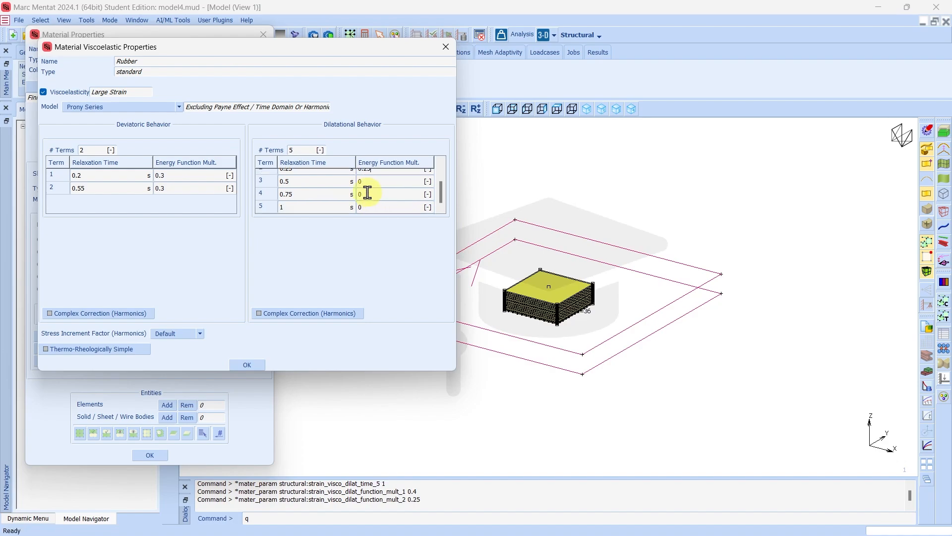
left_click(370, 181)
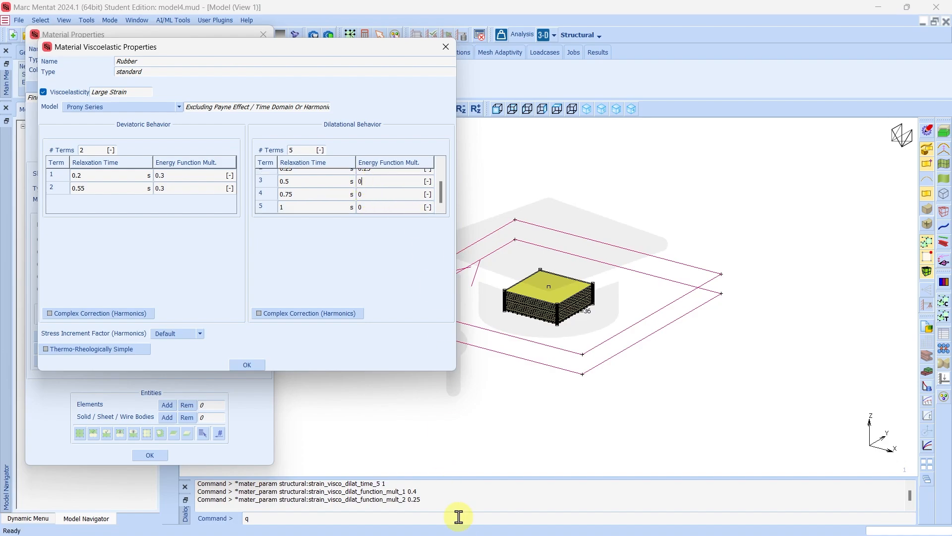
left_click(589, 520)
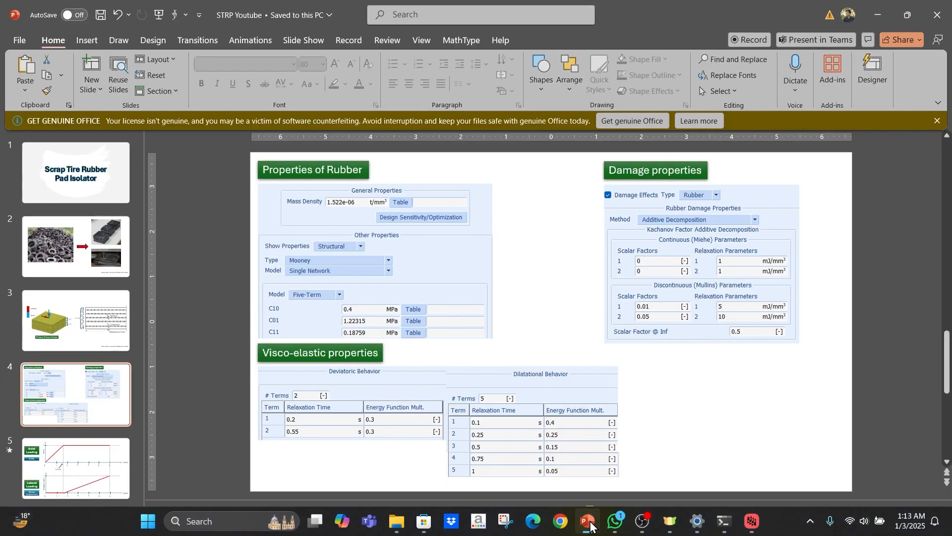
left_click(589, 521)
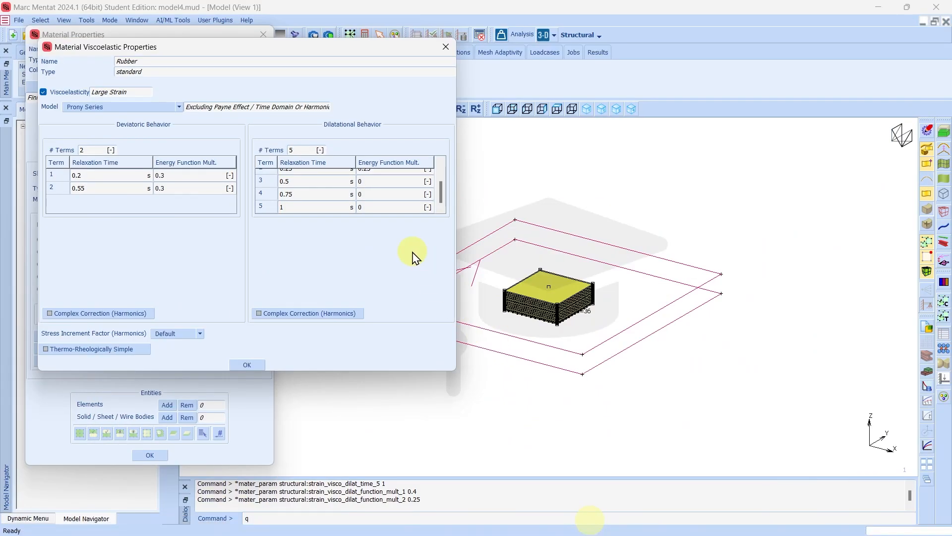
type("5")
key("Return")
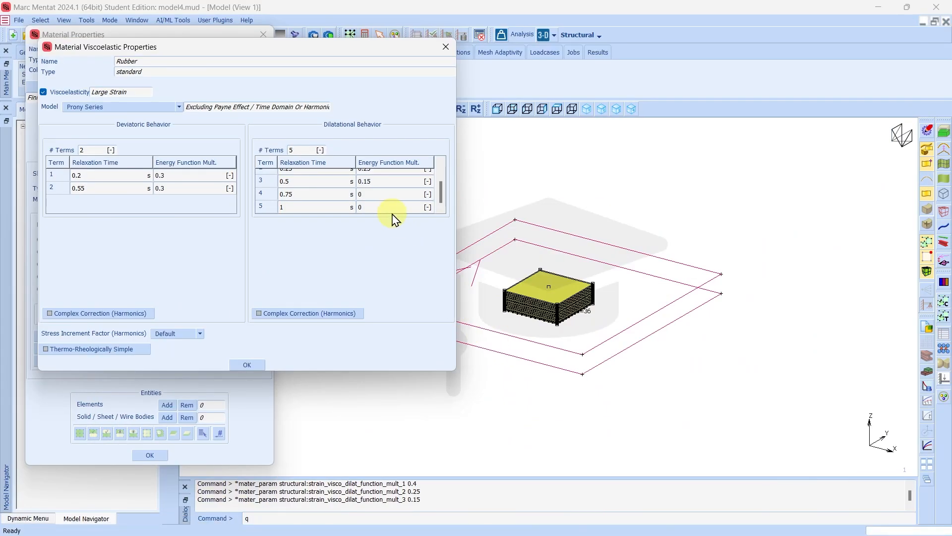
left_click(380, 193)
key("Return")
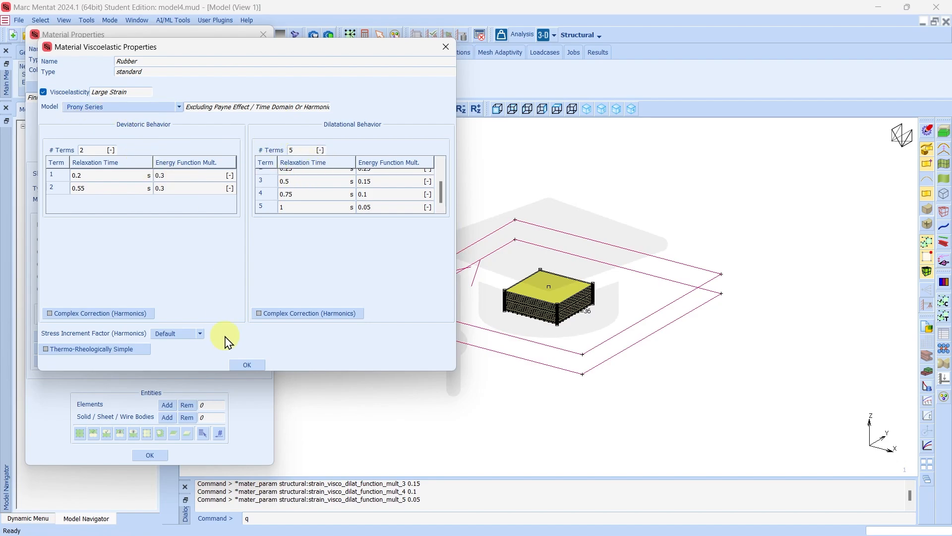
left_click(246, 365)
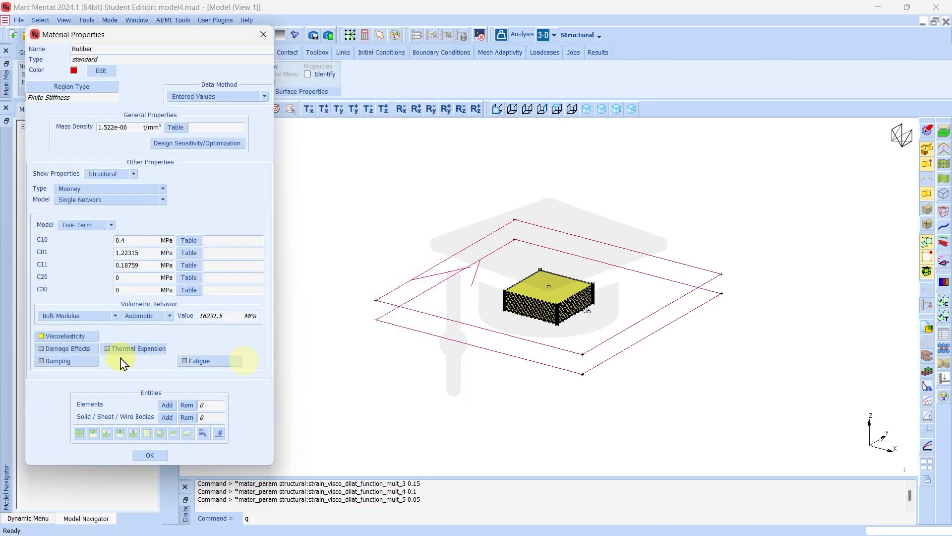
Enable Rubber damage effects with both continuous relaxation parameters set to 1
left_click(62, 349)
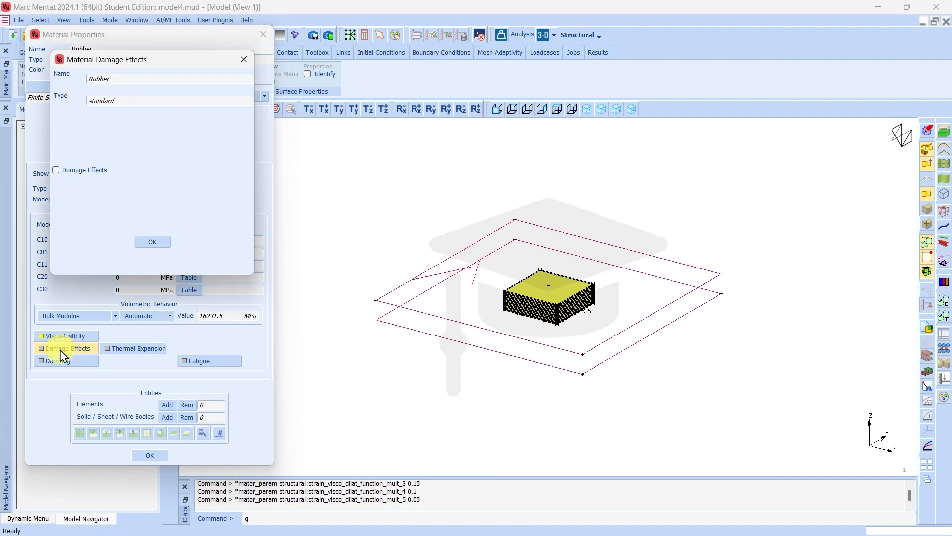
left_click(56, 170)
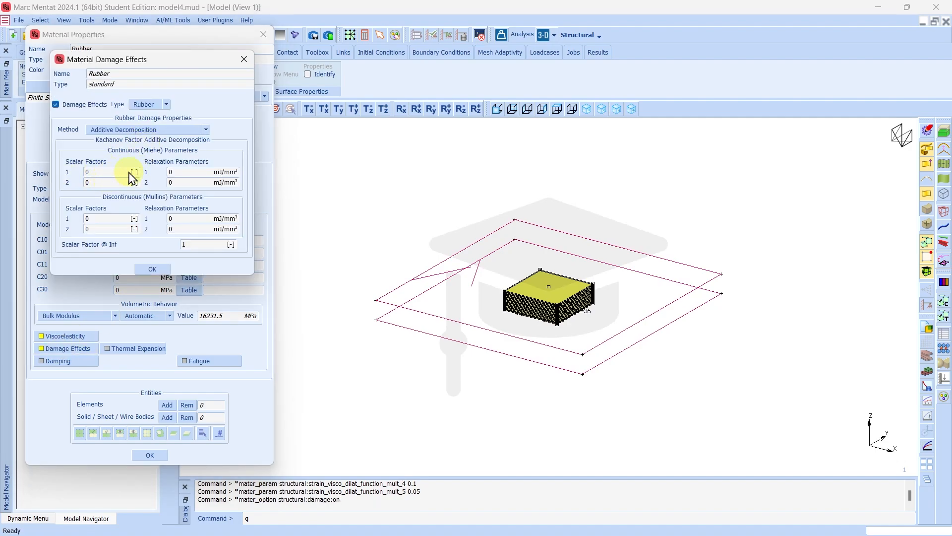
left_click(179, 172)
type("1")
key("Return")
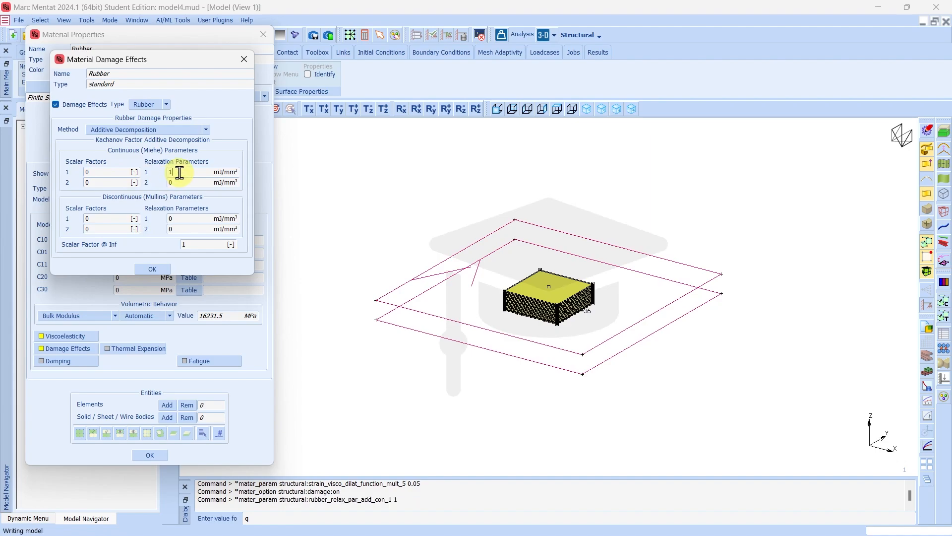
left_click(180, 182)
type("1")
key("Return")
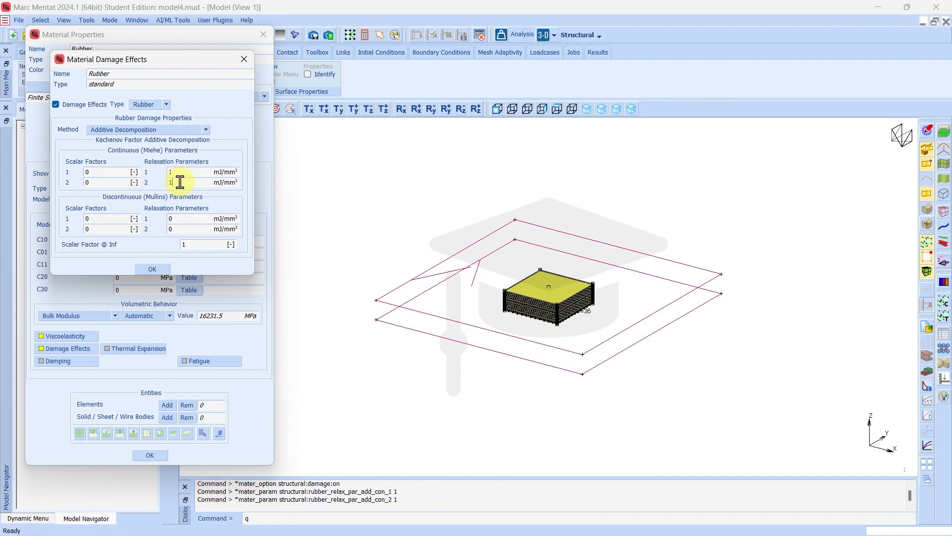
Set the Mullins scalar factors to 0.01 and 0.05
left_click(97, 219)
type("0.01")
key("Return")
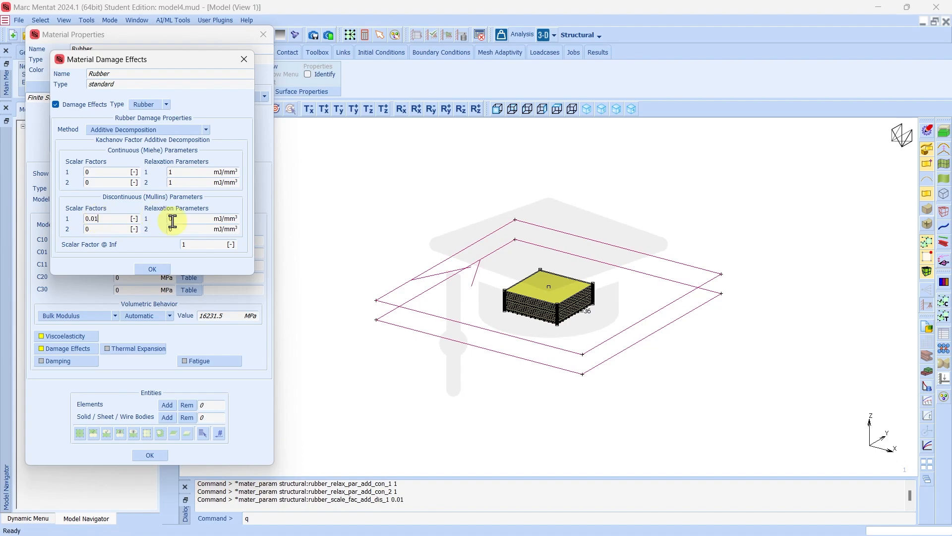
left_click(588, 521)
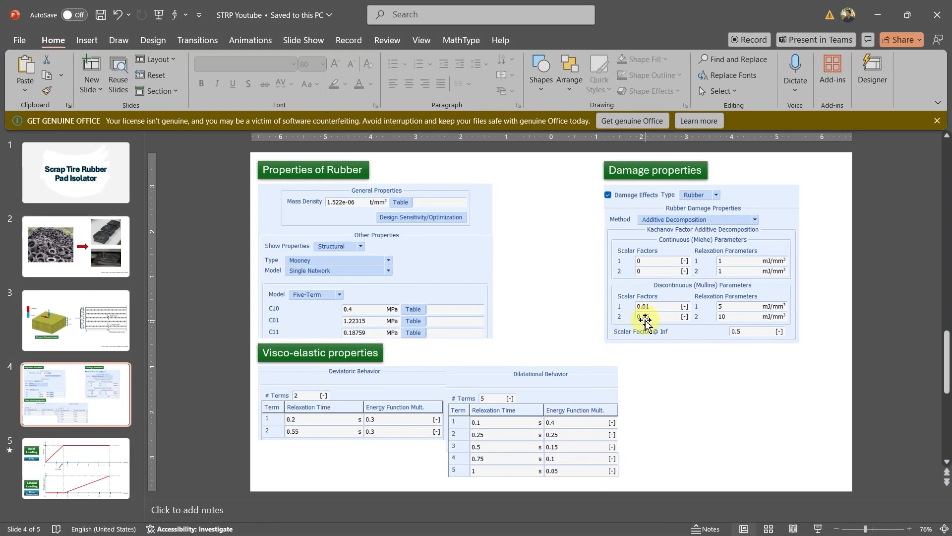
left_click(750, 523)
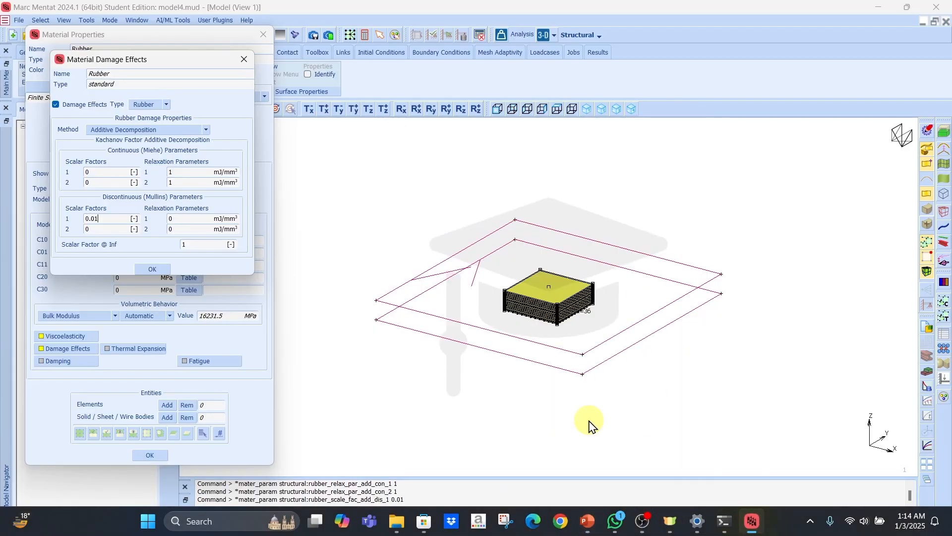
left_click(100, 228)
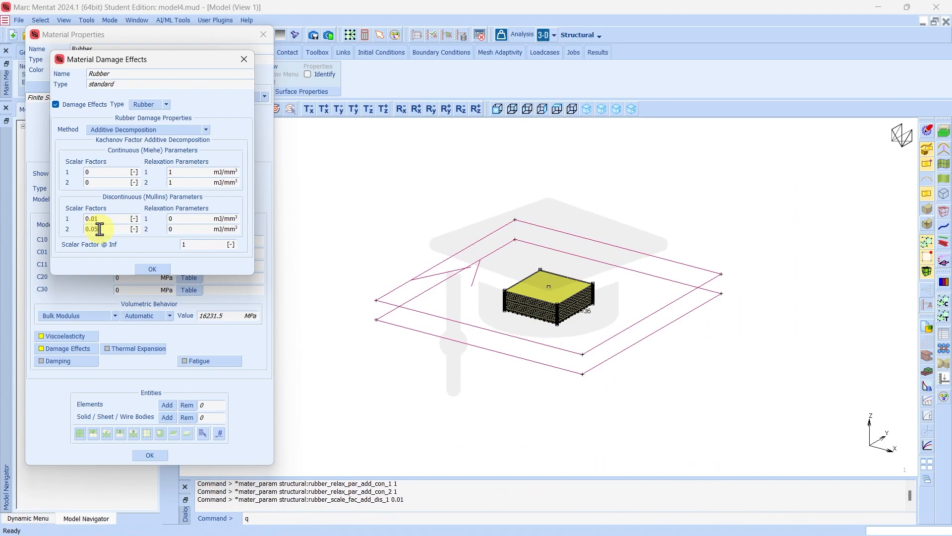
type("0.05")
key("Return")
Set Mullins relaxation parameters 5 and 10 and confirm the damage settings
left_click(177, 221)
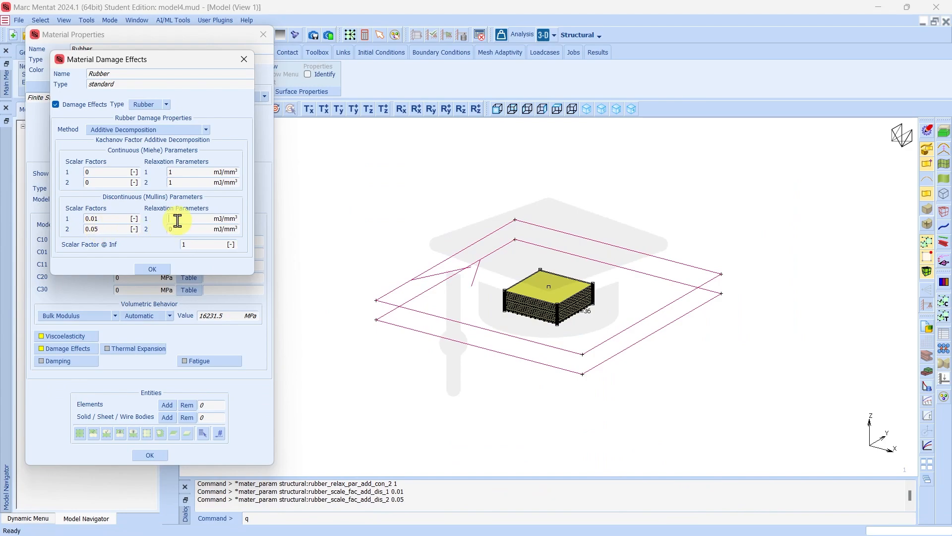
type("5")
key("Return")
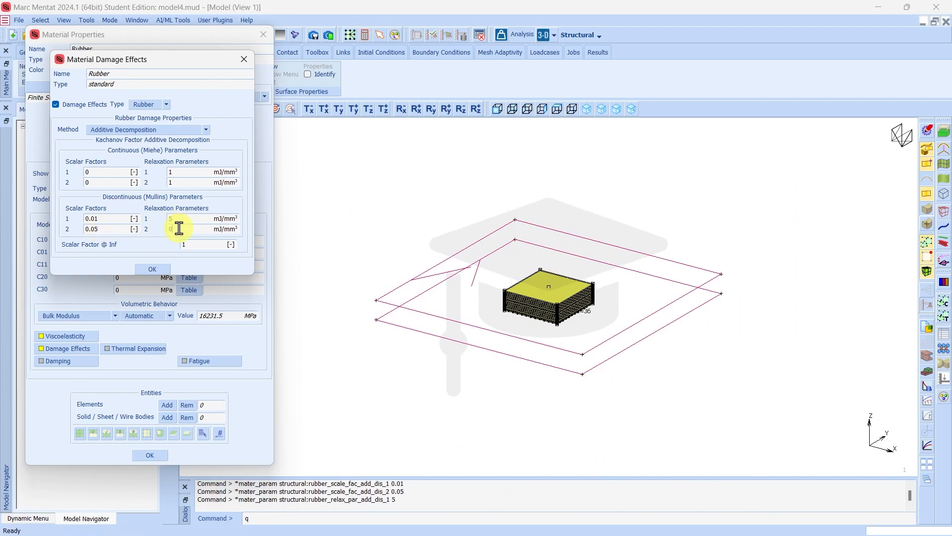
left_click(178, 228)
type("10")
key("Return")
key("Return")
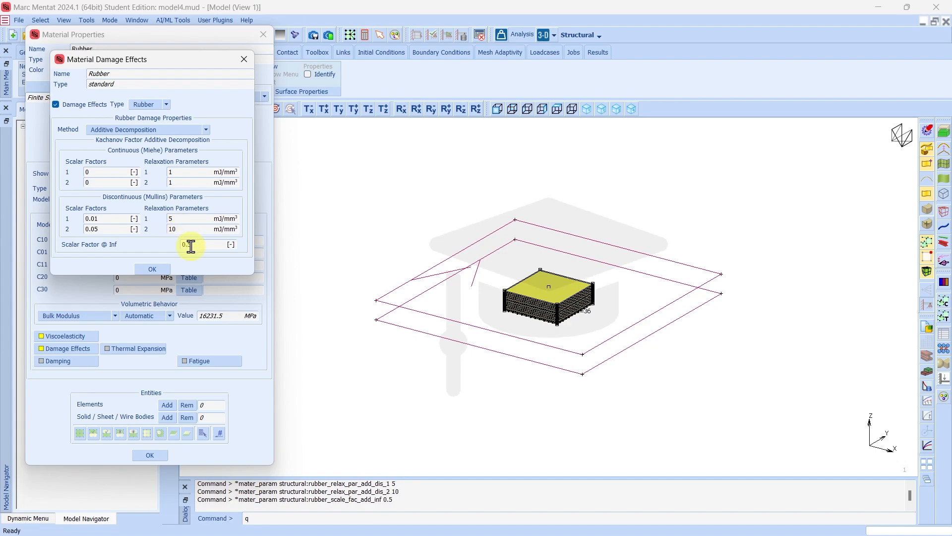
left_click(164, 270)
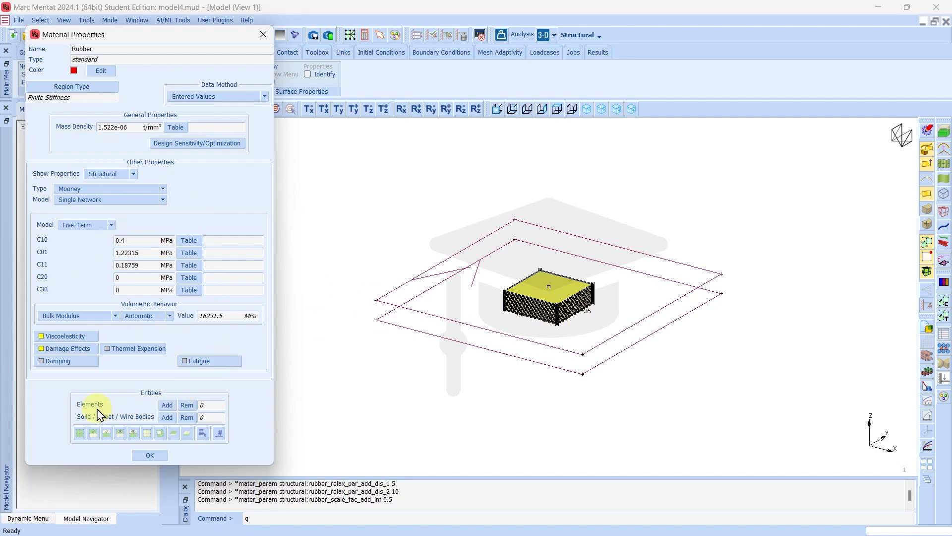
Assign the Rubber material to the 24 elements of the Rubber set
left_click(166, 404)
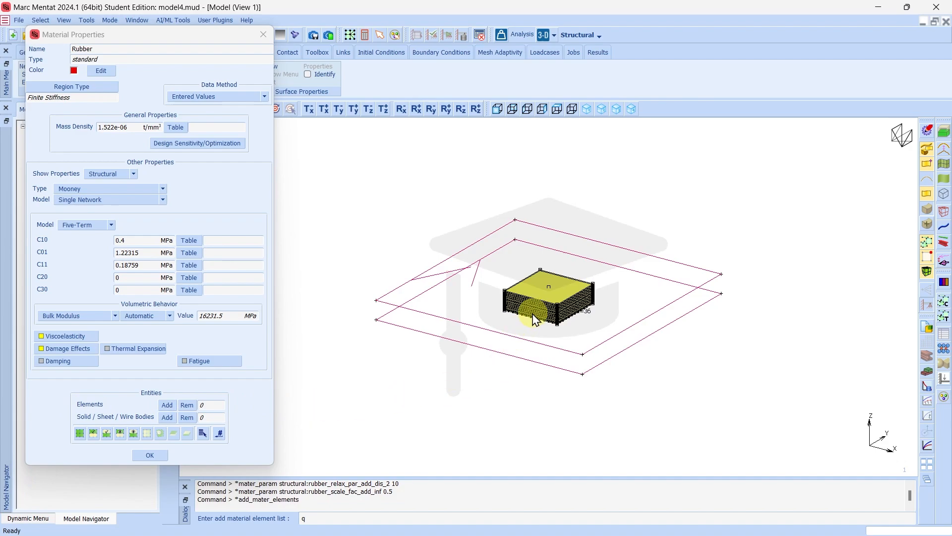
scroll(537, 311, "up", 5)
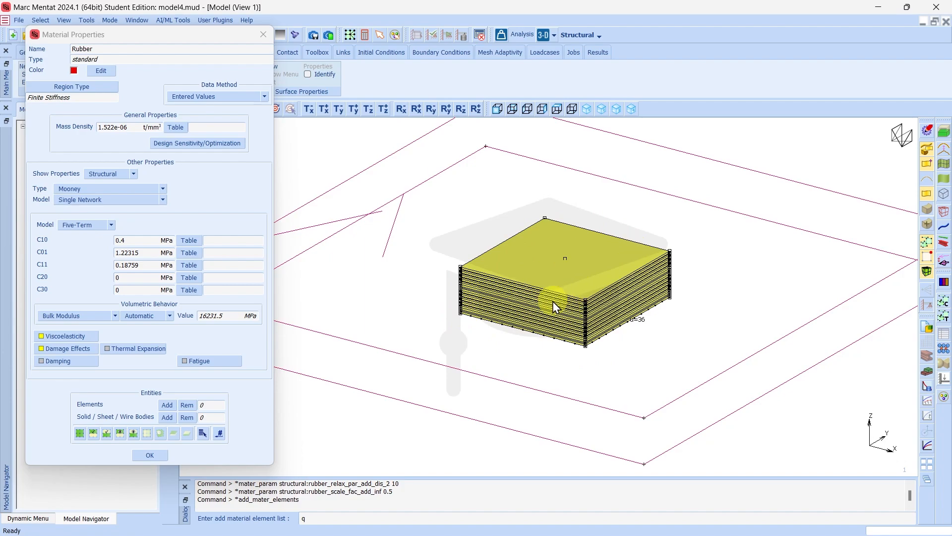
left_click(203, 434)
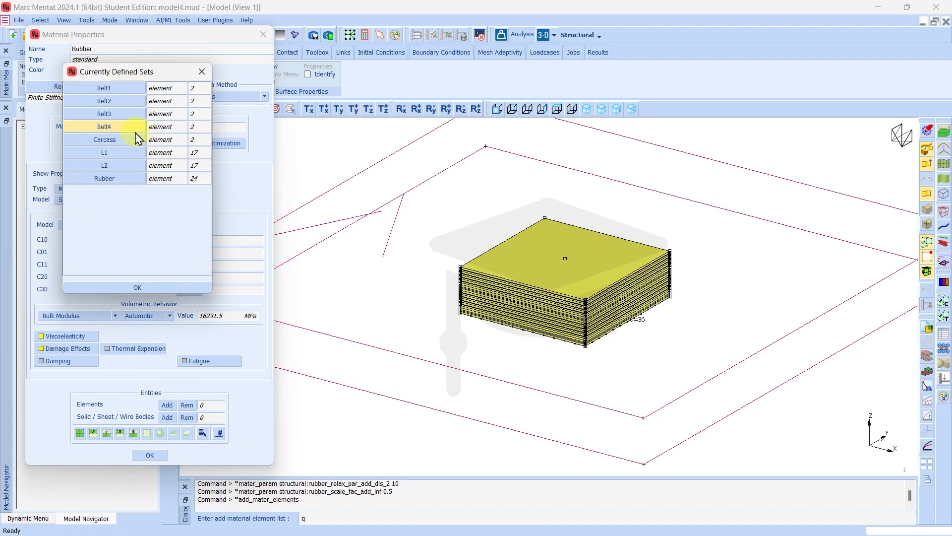
left_click(104, 178)
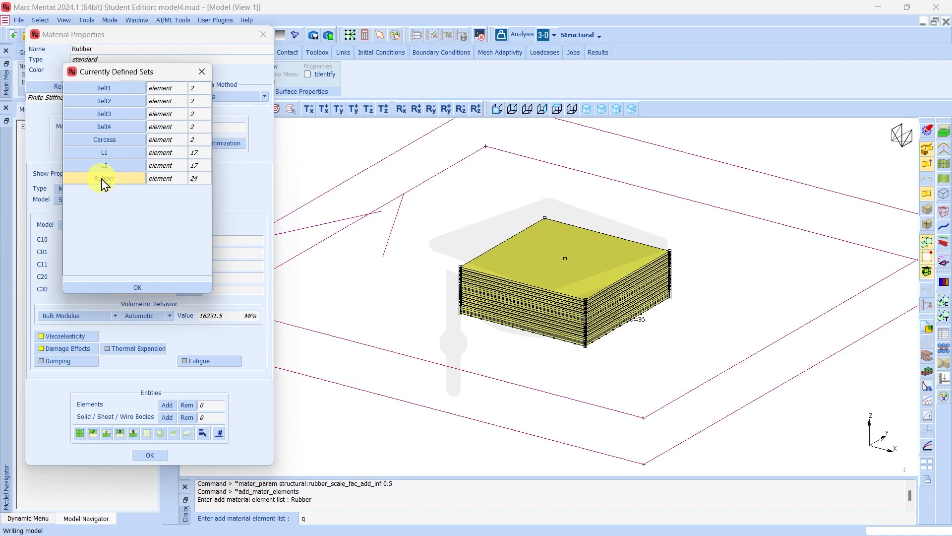
left_click(137, 287)
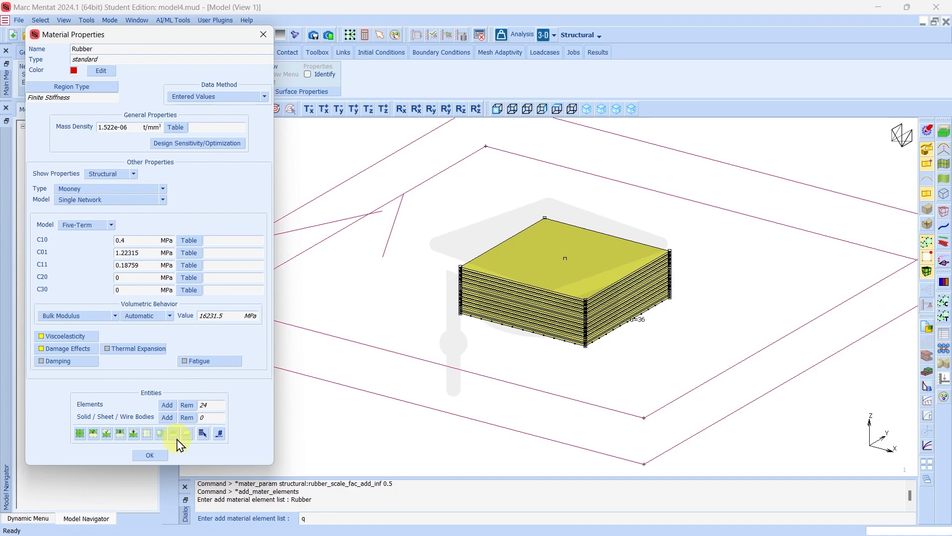
left_click(151, 455)
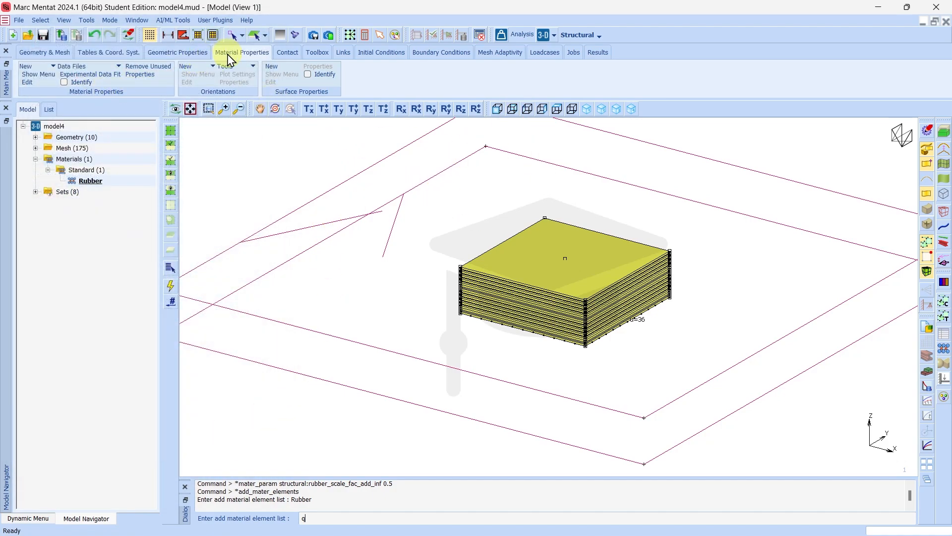
Check the assignment with material colouring, then create a new standard material2
left_click(64, 82)
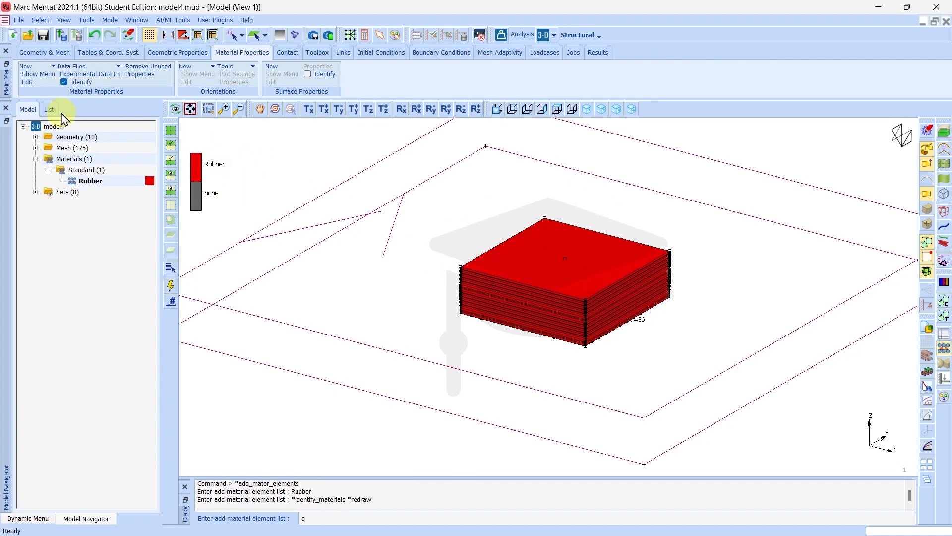
left_click(64, 83)
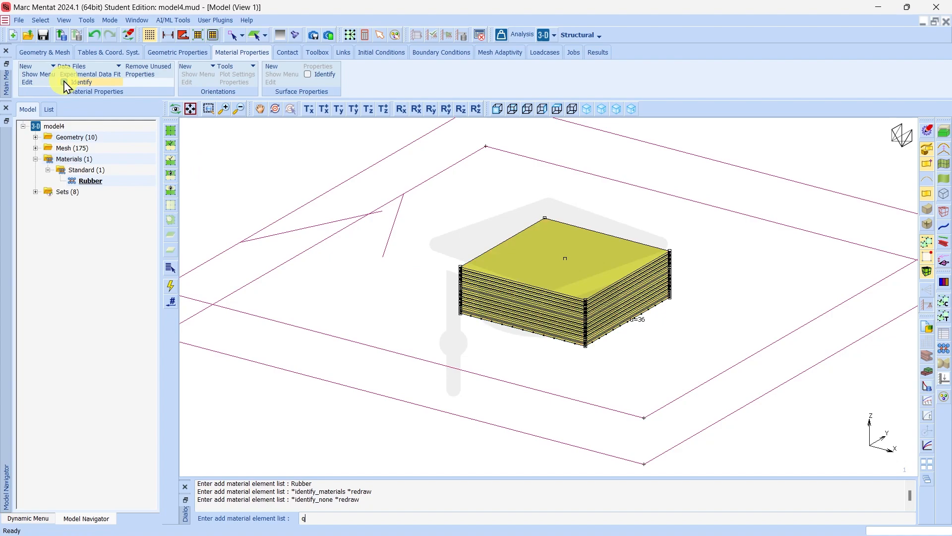
left_click(33, 67)
left_click(31, 78)
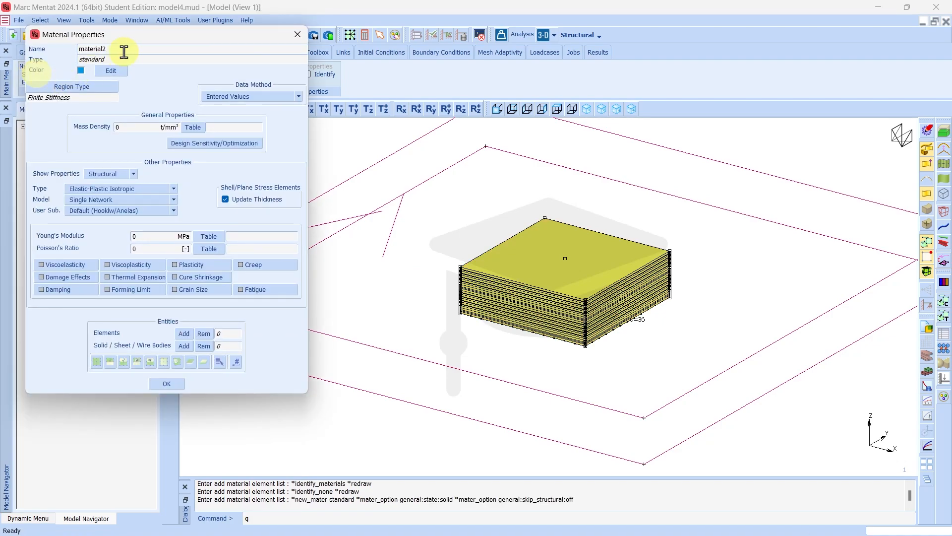
Define Steel: density 7.856e-6 t/mm³, Young's modulus 2e5 MPa, Poisson's ratio 0.3
left_click(125, 51)
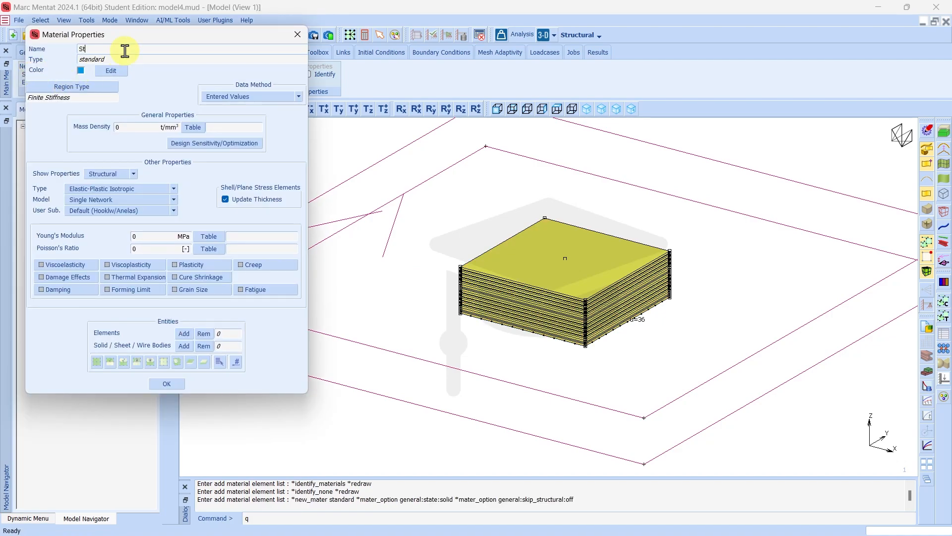
left_click(127, 127)
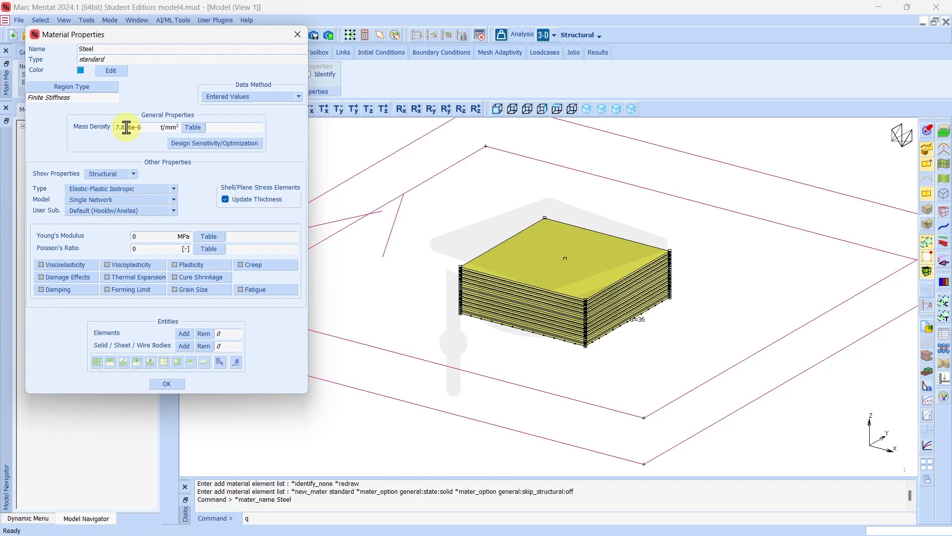
key("Return")
left_click(143, 238)
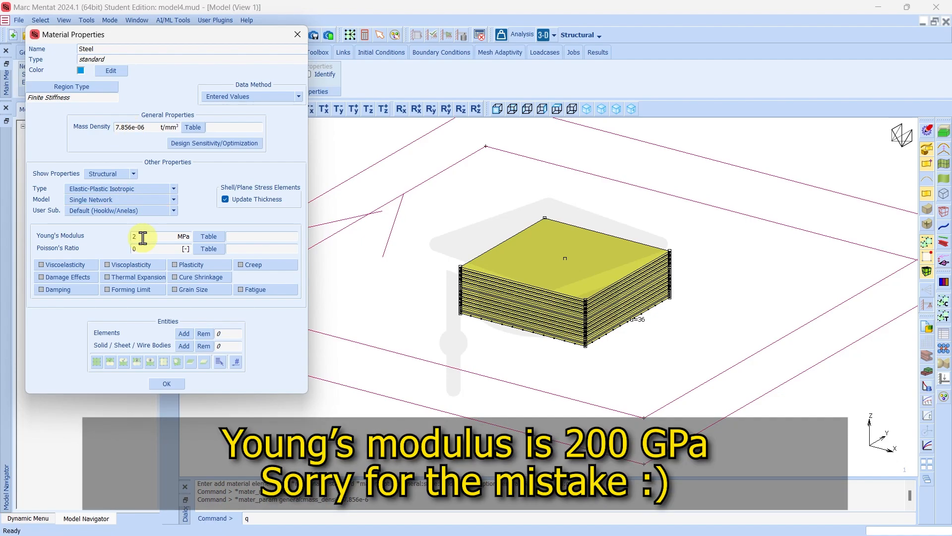
type("2e5")
key("Return")
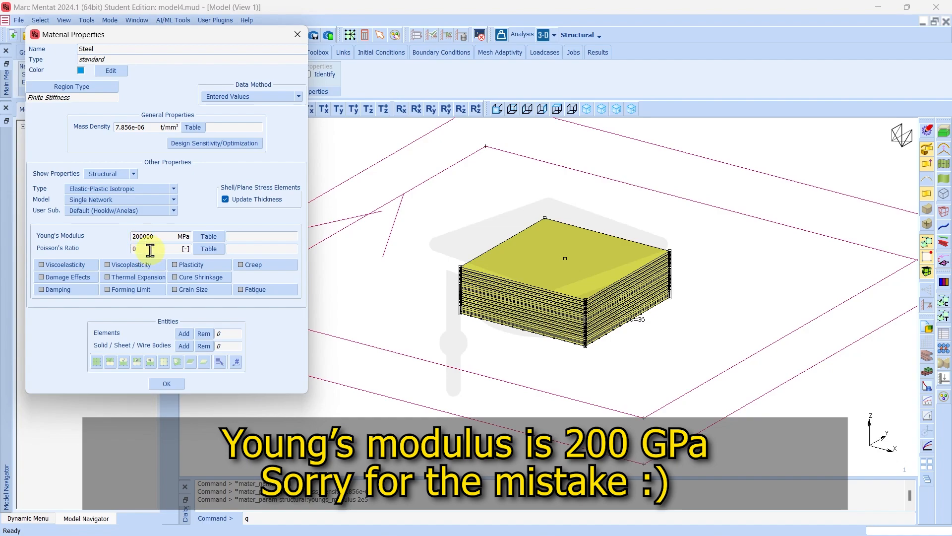
left_click(150, 250)
type("0.3")
key("Return")
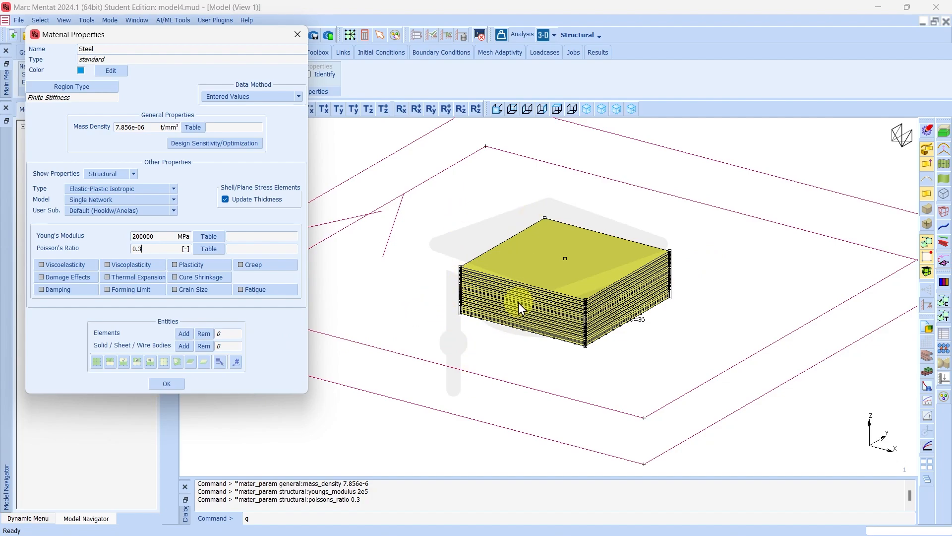
left_click(167, 384)
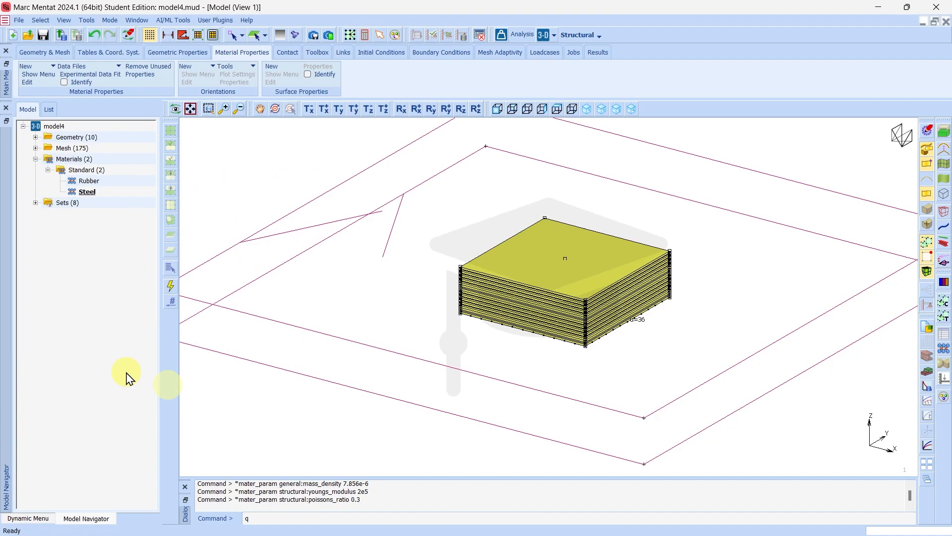
Create the Carcass rebar material with Membrane elements and one Steel layer, then bring up PowerPoint
left_click(50, 68)
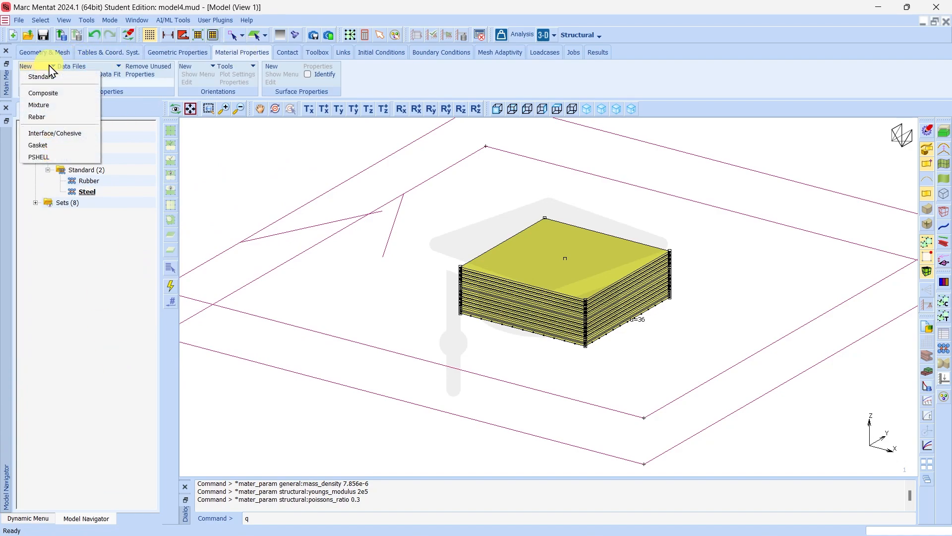
left_click(37, 117)
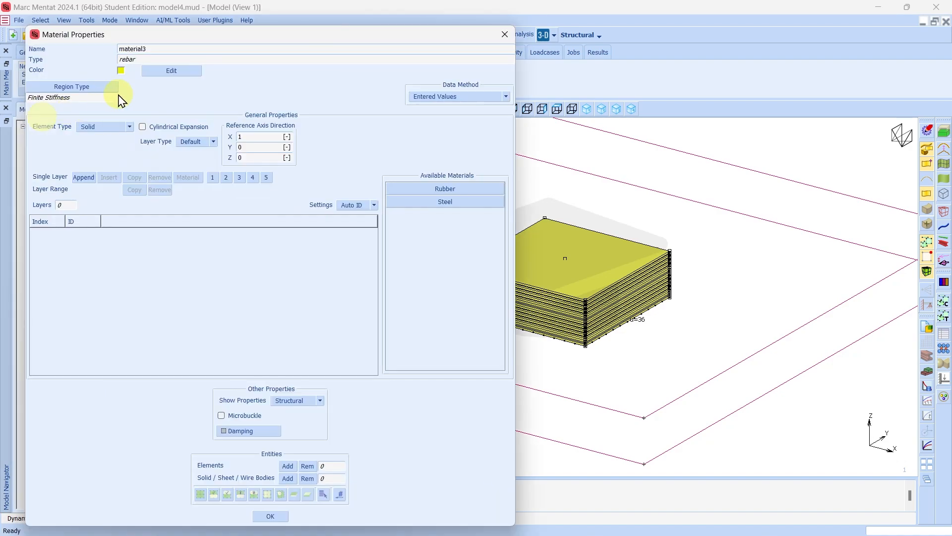
left_click(99, 130)
left_click(93, 144)
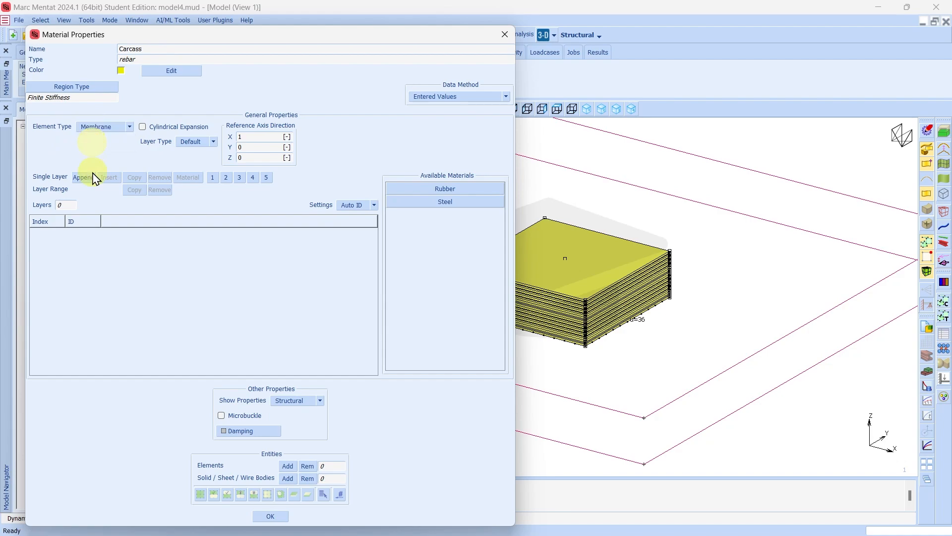
left_click(82, 179)
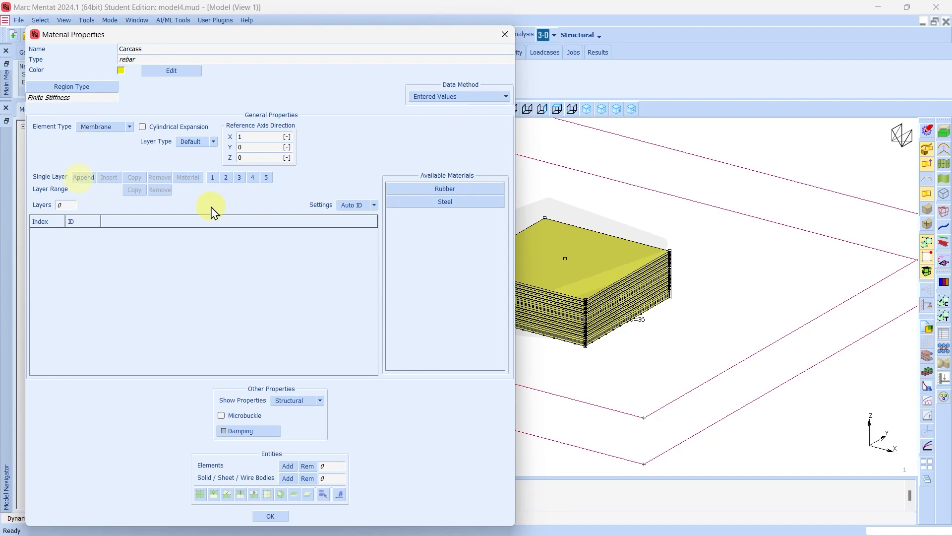
left_click(452, 201)
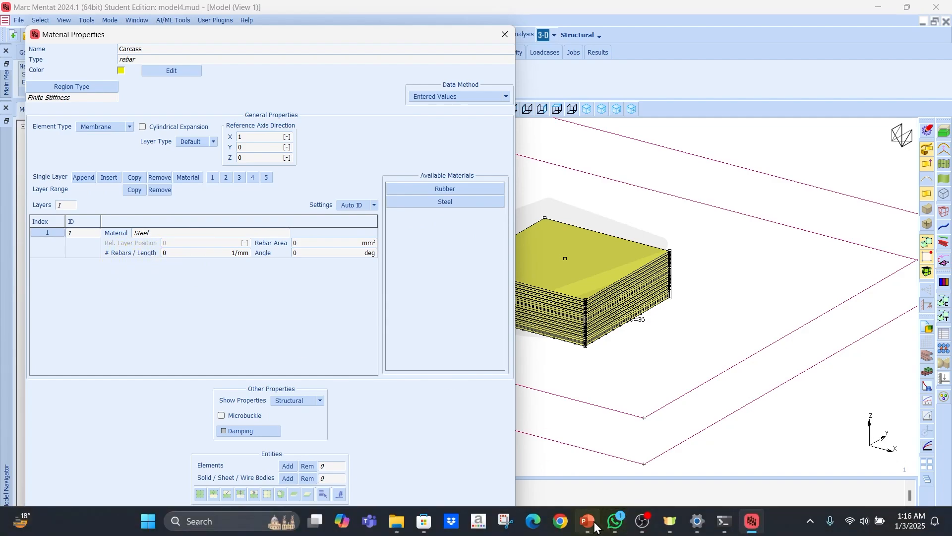
left_click(595, 527)
Run the slide show from slide 3 and choose a pen colour for annotating
left_click(105, 321)
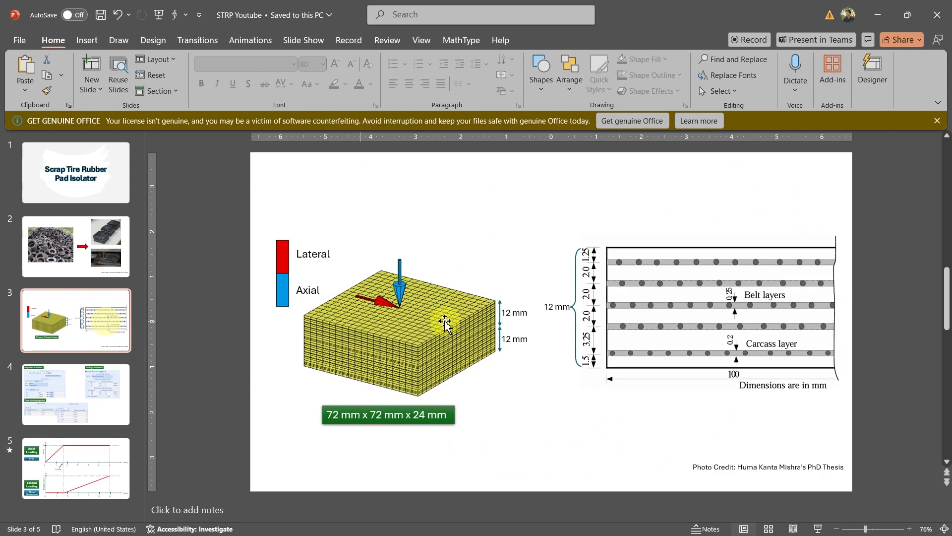
left_click(818, 529)
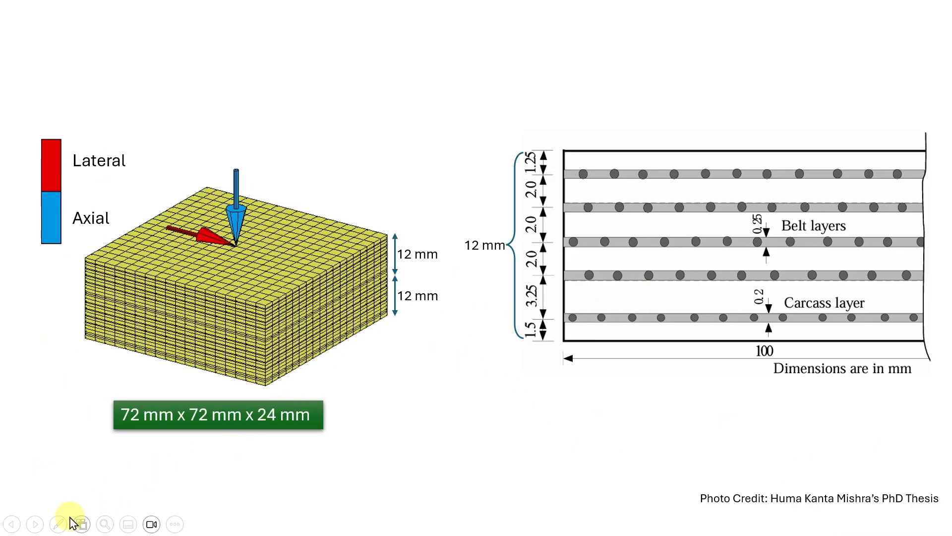
left_click(58, 524)
left_click(70, 492)
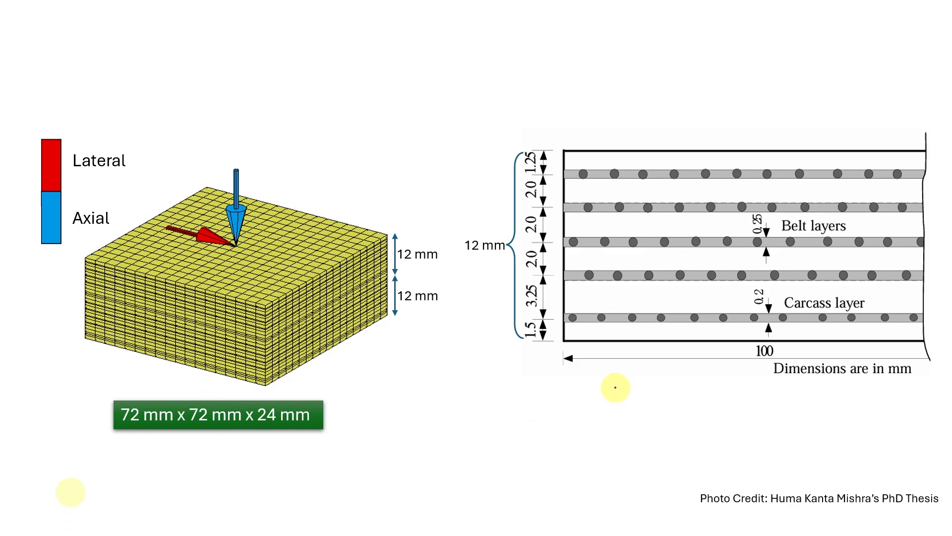
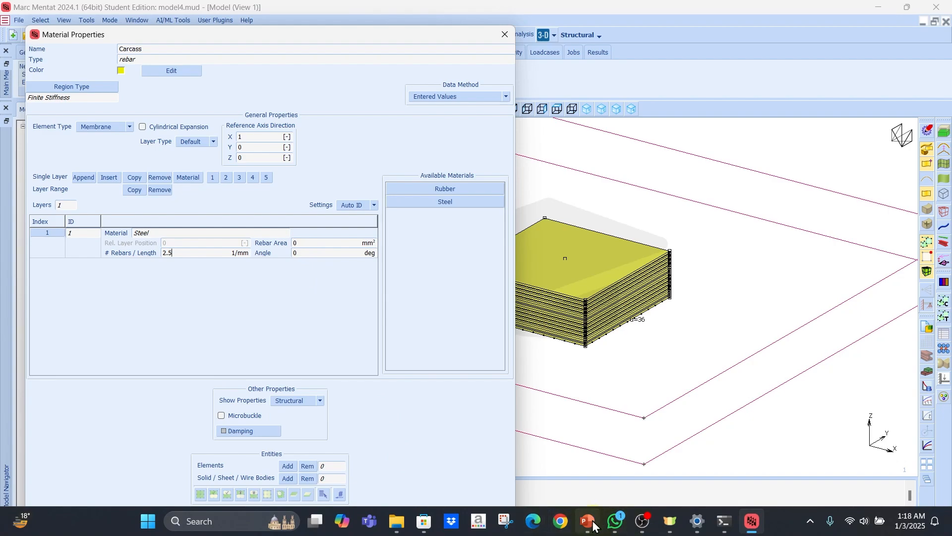
Bring up the PowerPoint slide showing belt and carcass layer spacing
left_click(594, 526)
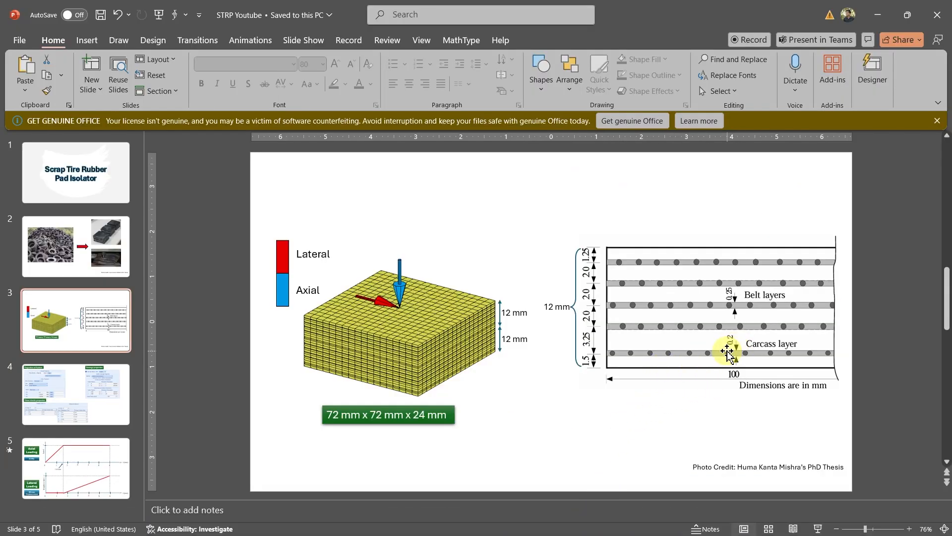
Zoom into the tire-pad layer diagram, then back in Mentat give the Carcass layer rebar area 0.44
scroll(736, 353, "up", 5, "ctrl")
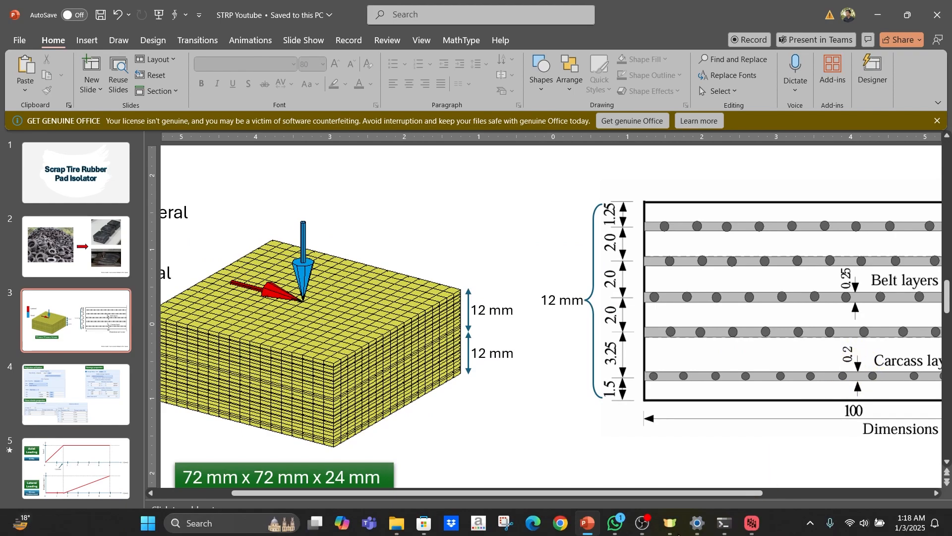
left_click(753, 522)
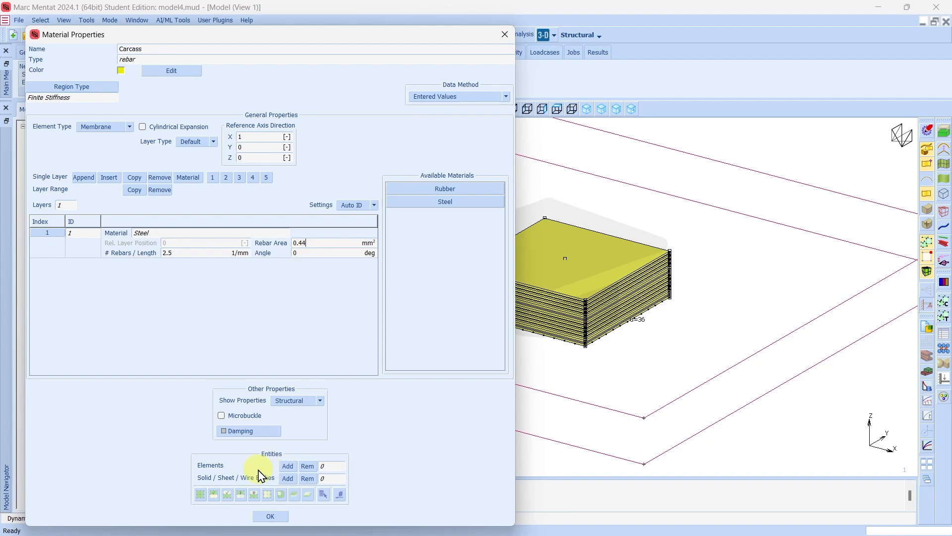
Add the 2-element Carcass set to the Carcass rebar material and confirm the material
left_click(288, 466)
left_click(322, 493)
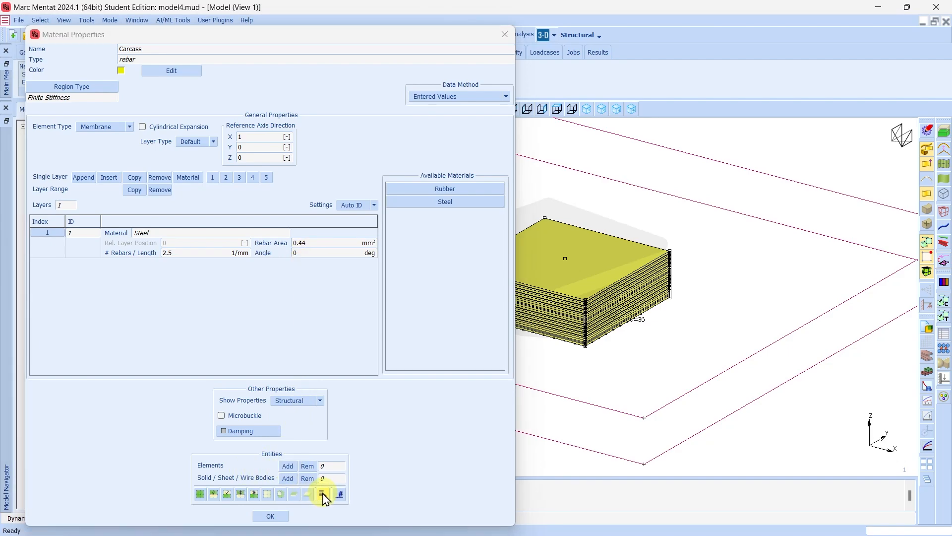
left_click(121, 140)
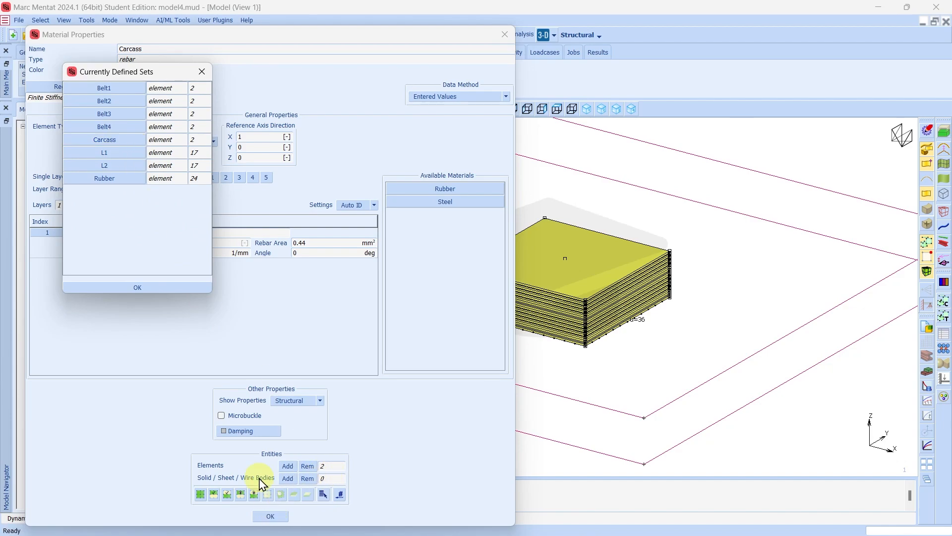
left_click(138, 283)
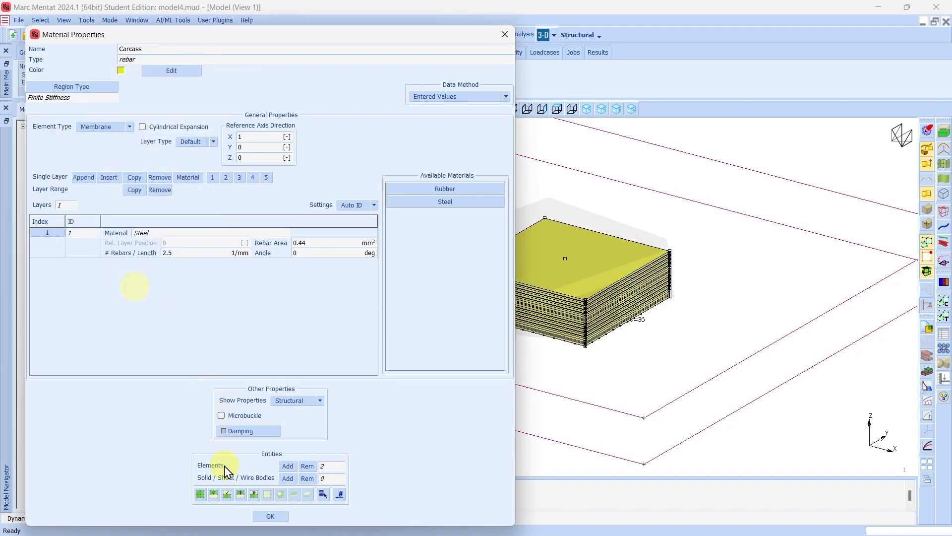
left_click(271, 516)
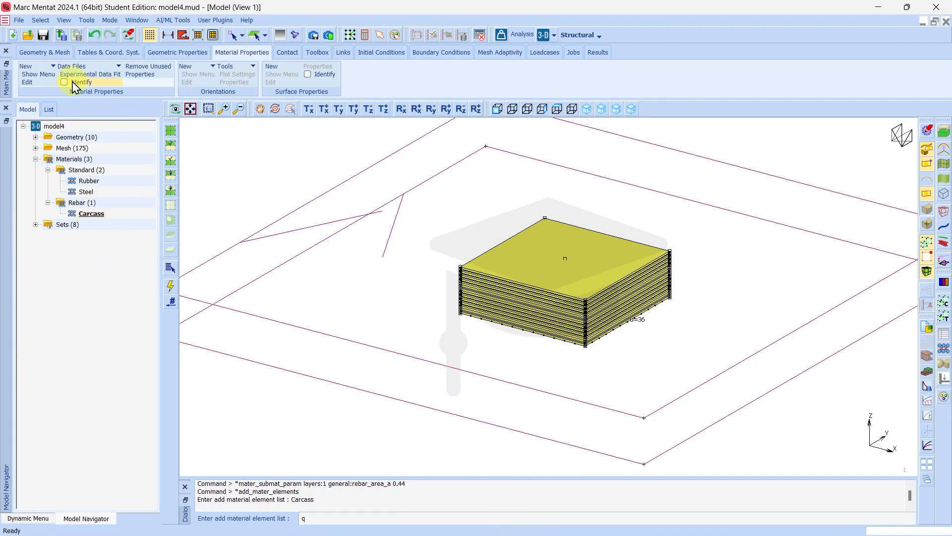
Create Belt1 rebar material: Membrane, one Steel layer, 2.5 rebars/mm, area 0.63, angle 72°
left_click(42, 67)
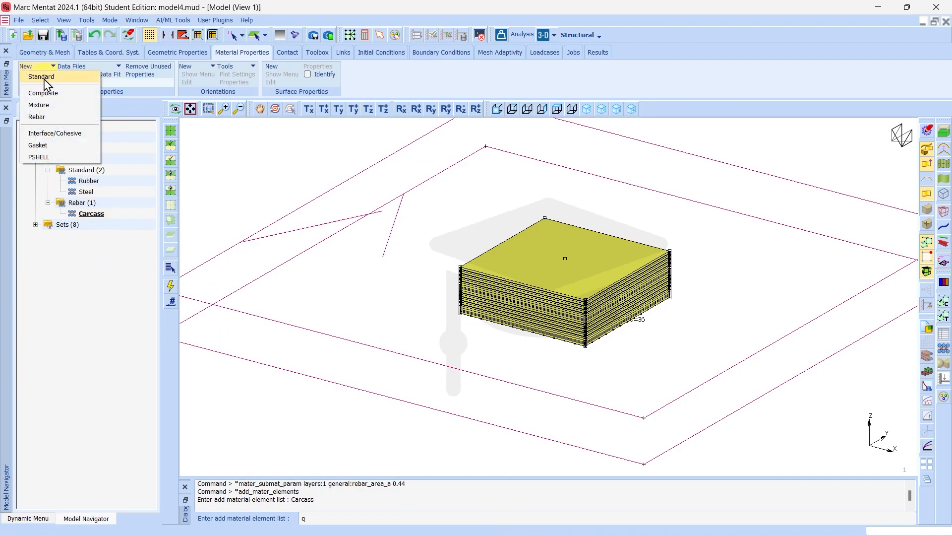
left_click(37, 117)
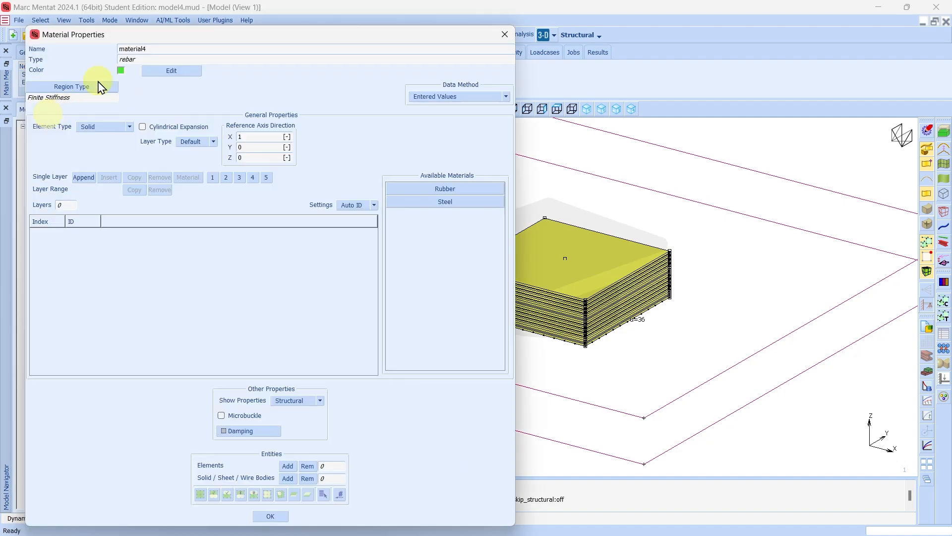
type("Belt1")
left_click(105, 127)
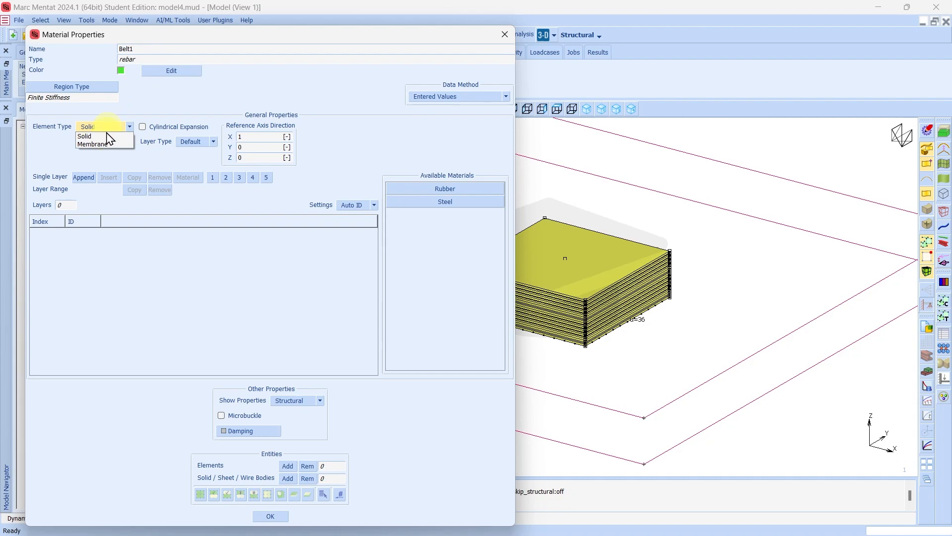
left_click(103, 141)
left_click(89, 177)
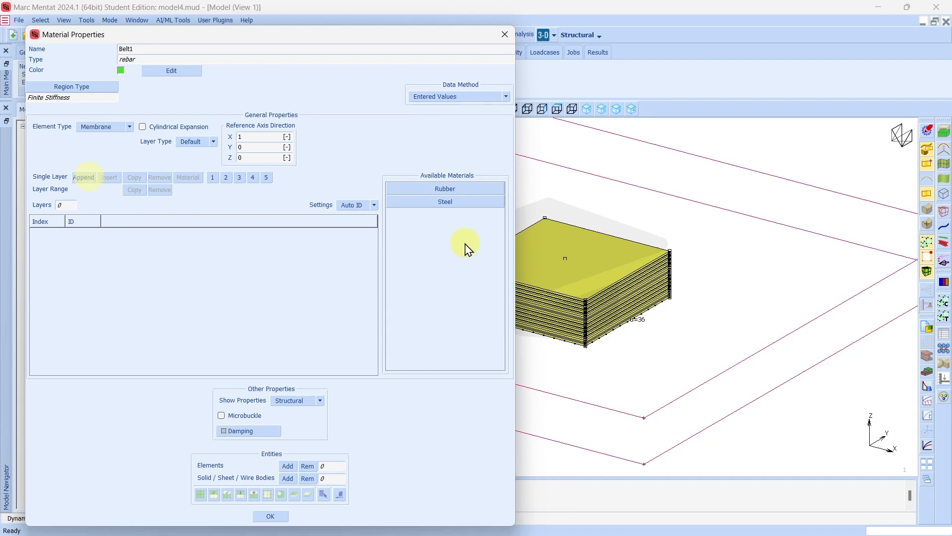
left_click(451, 202)
left_click(181, 255)
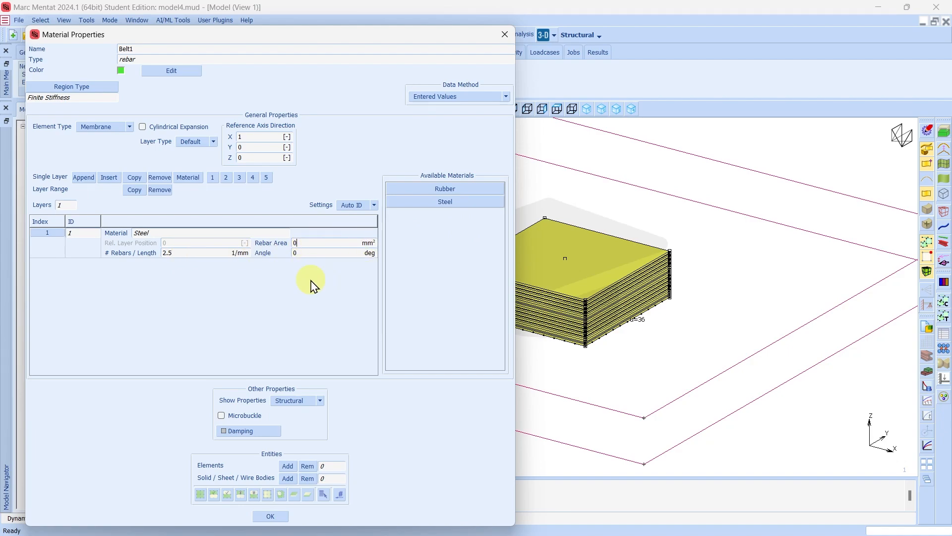
left_click(291, 245)
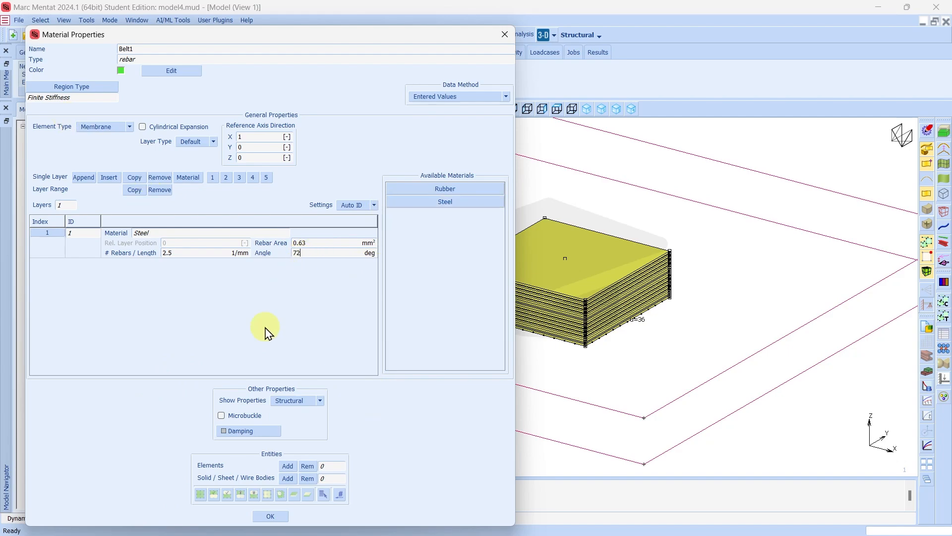
Assign the Belt1 element set to Belt1 and save the material
left_click(288, 466)
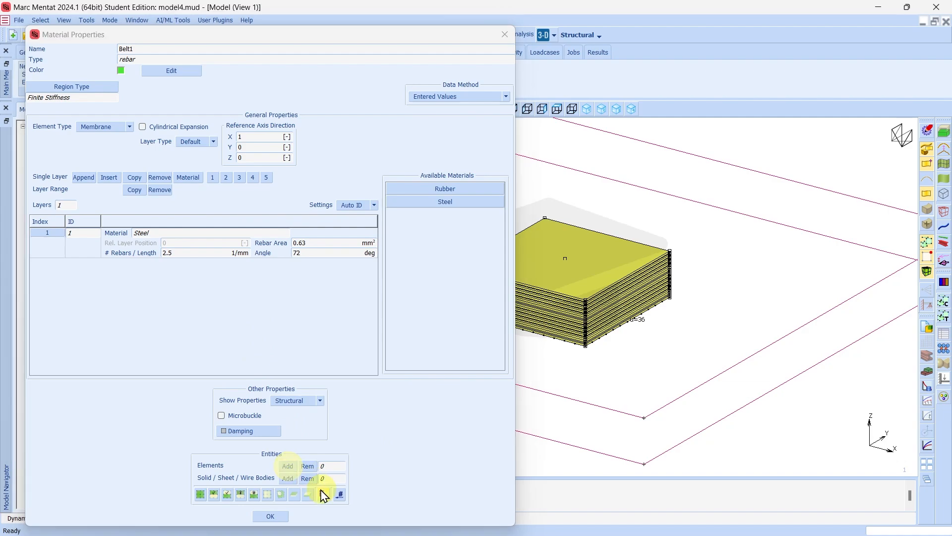
left_click(323, 494)
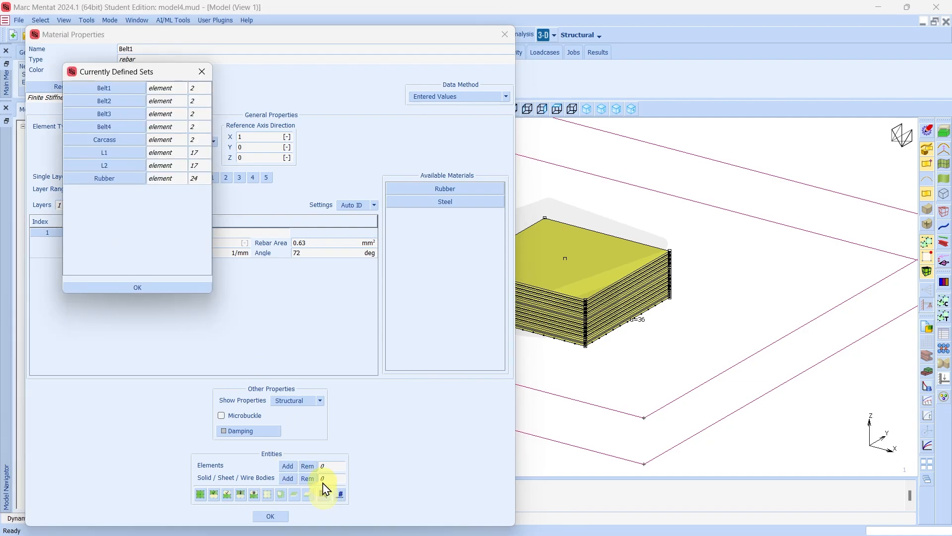
left_click(105, 89)
left_click(137, 288)
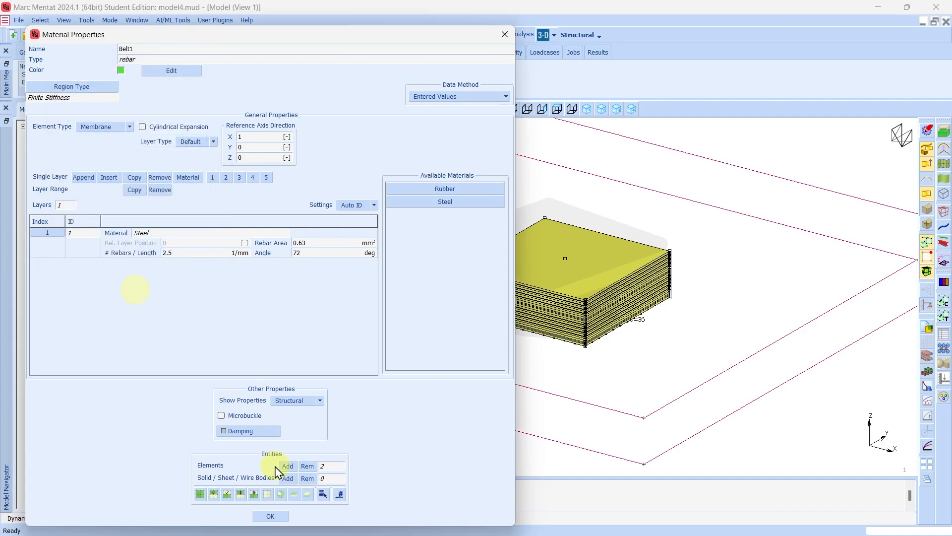
left_click(271, 516)
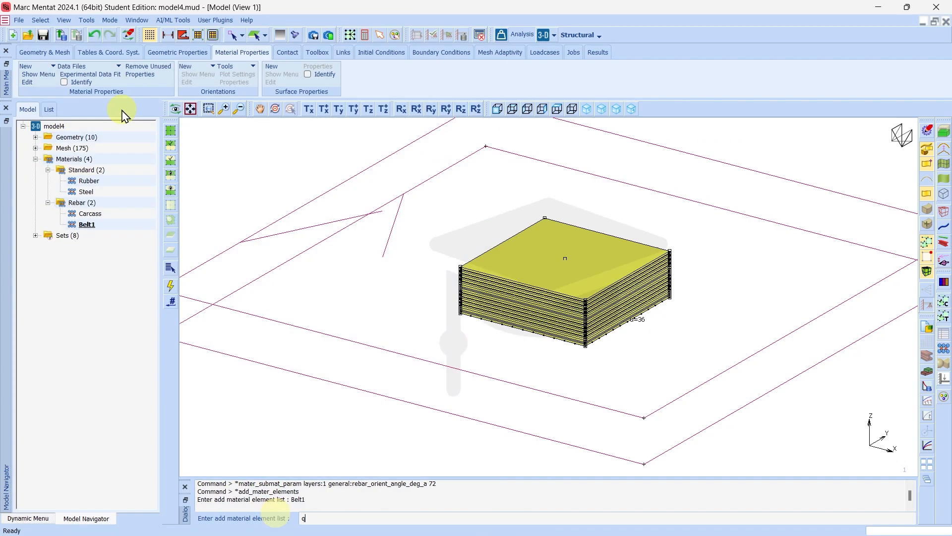
Create Belt2 rebar material: Membrane, one Steel layer, 2.5 rebars/mm, area 0.63, angle −72°
left_click(52, 65)
left_click(37, 117)
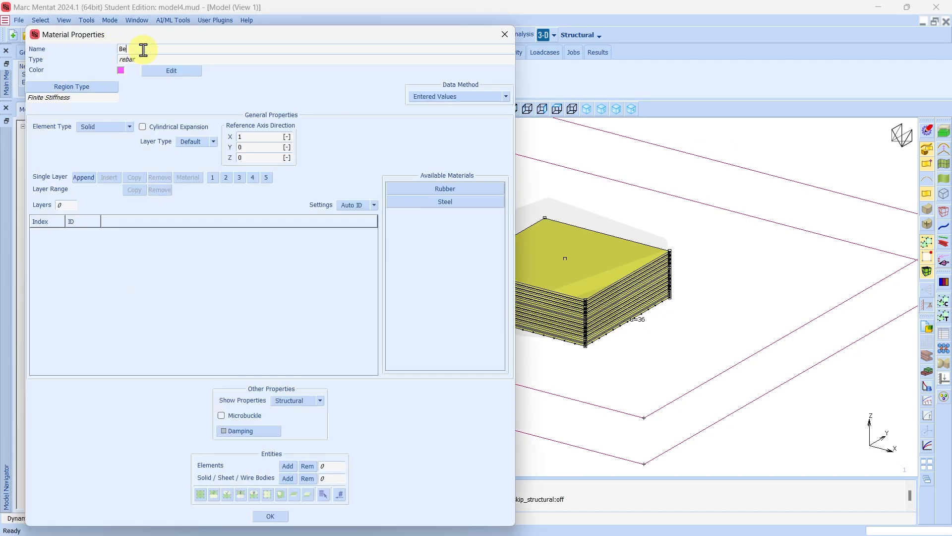
left_click(114, 127)
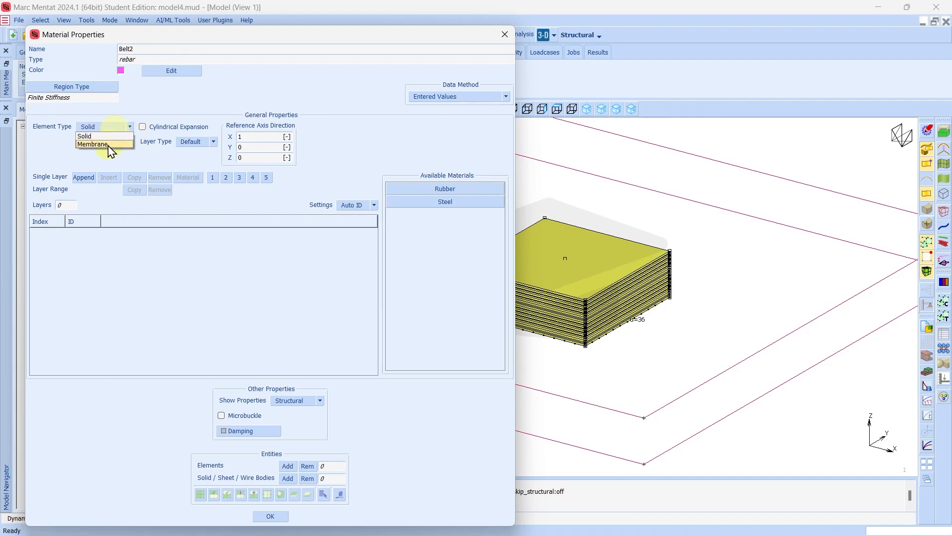
left_click(102, 143)
left_click(85, 177)
left_click(466, 203)
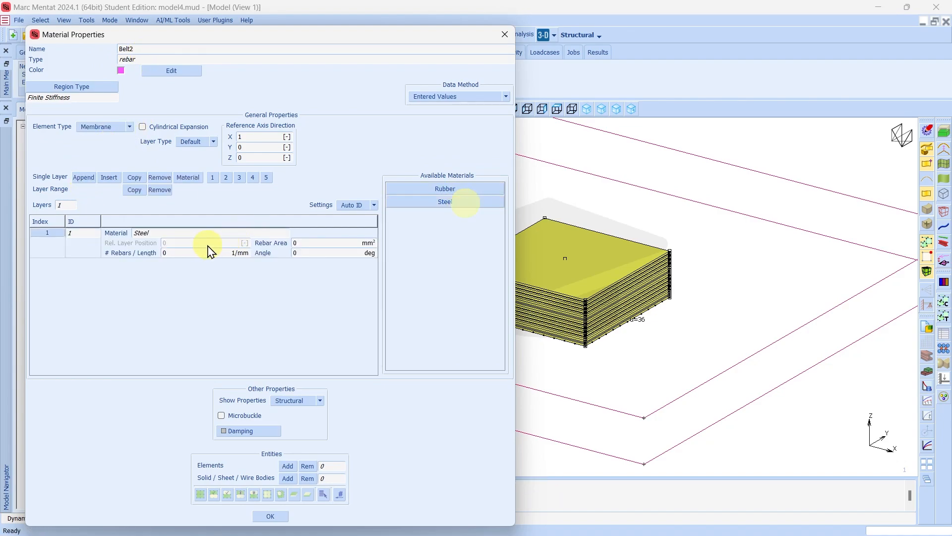
left_click(203, 252)
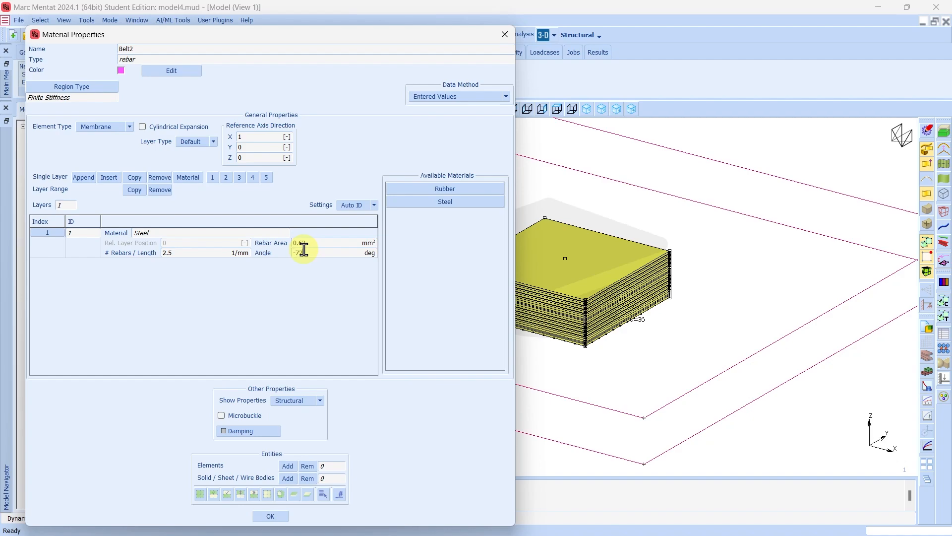
Assign the Belt2 element set to Belt2 and finish the material
left_click(288, 466)
left_click(321, 493)
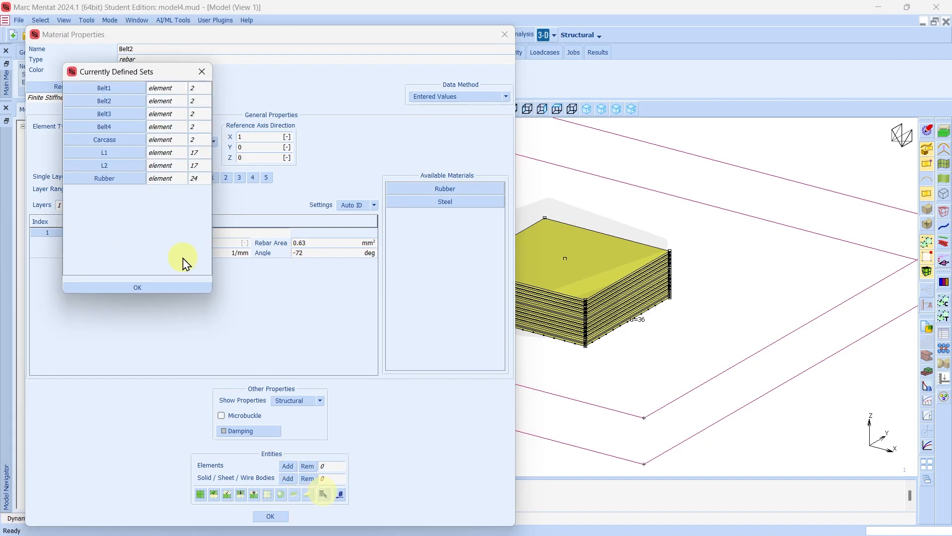
left_click(104, 101)
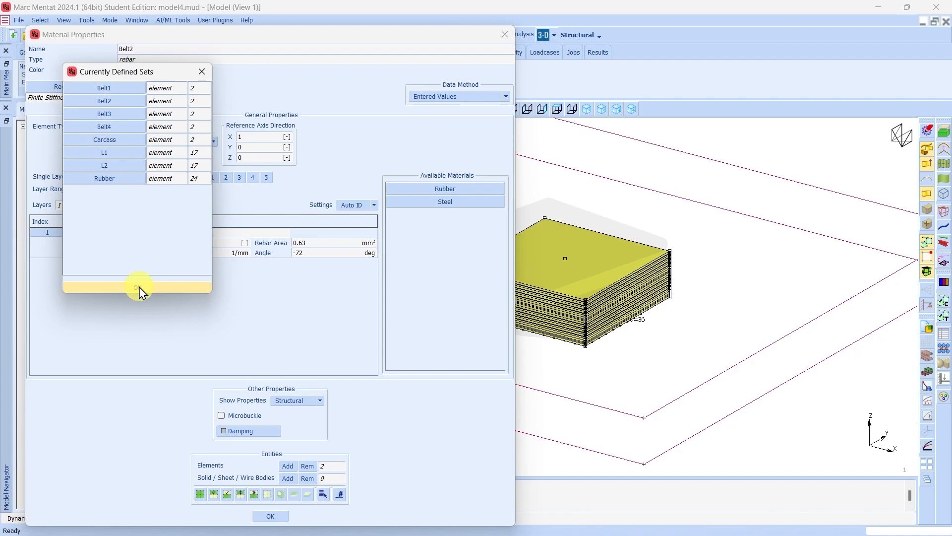
left_click(137, 287)
left_click(270, 516)
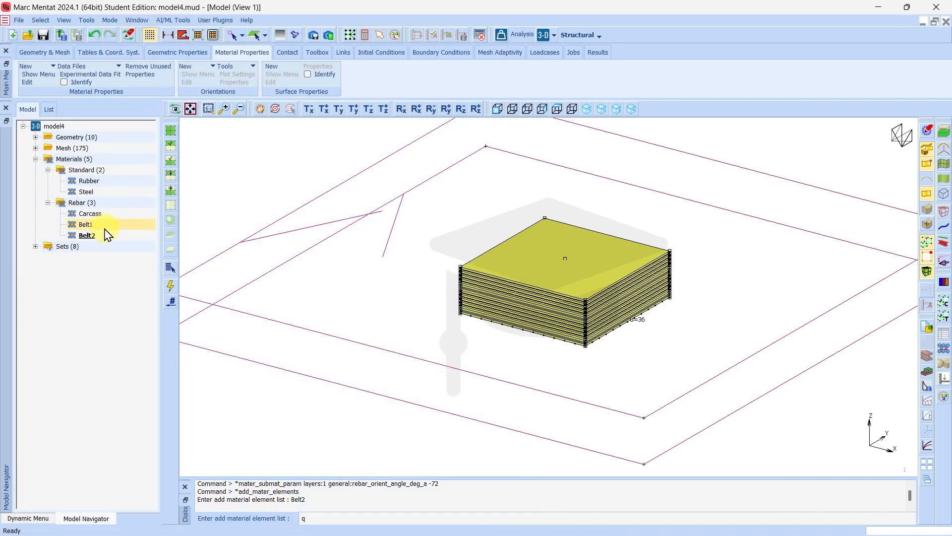
Duplicate the Belt1 and Belt2 rebar materials
left_click(88, 224)
right_click(90, 226)
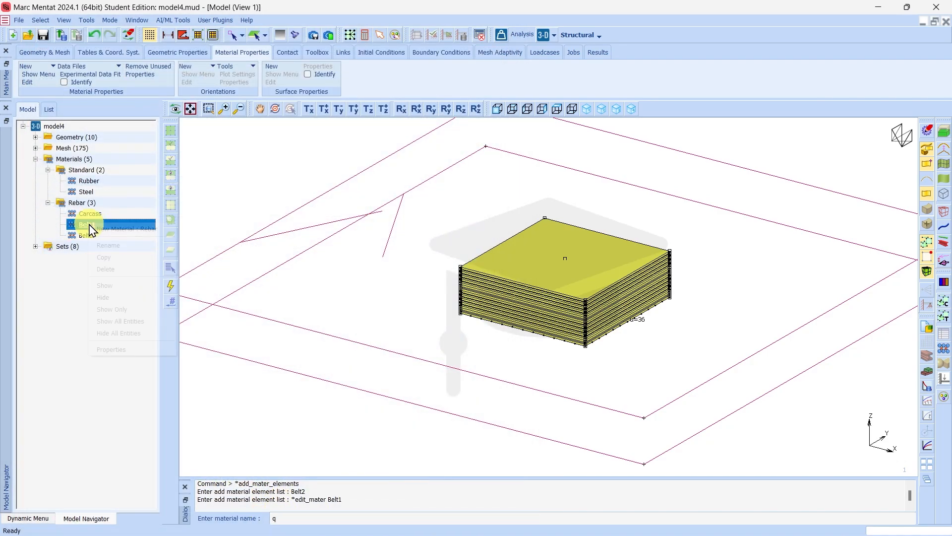
left_click(104, 257)
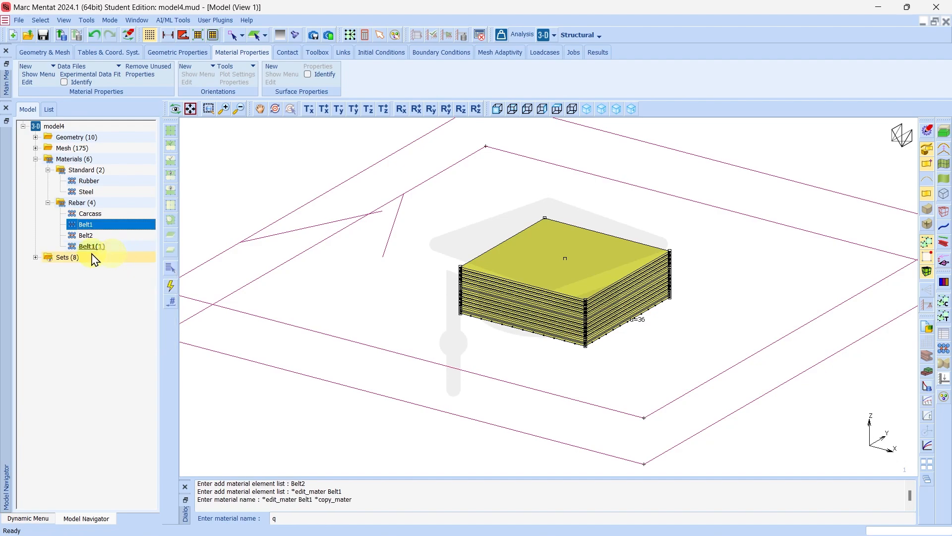
left_click(87, 235)
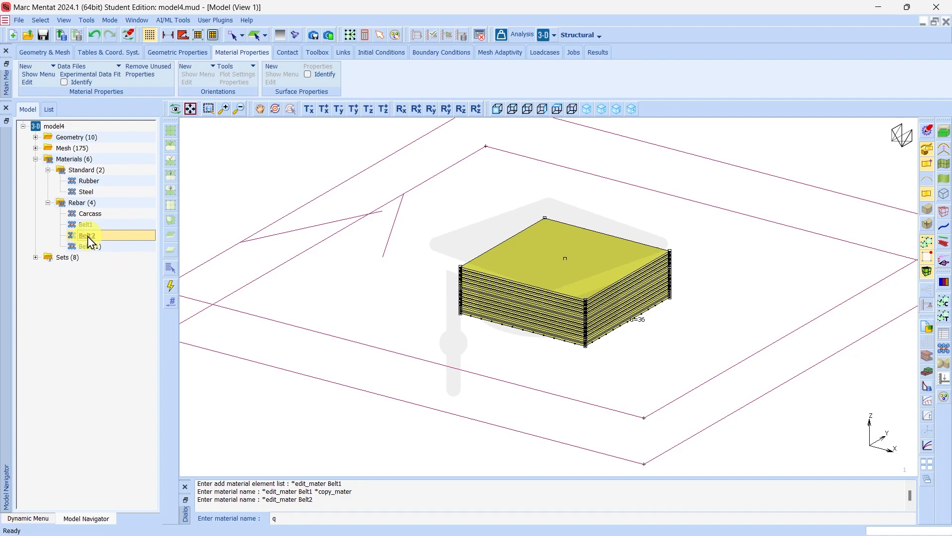
right_click(87, 236)
left_click(105, 273)
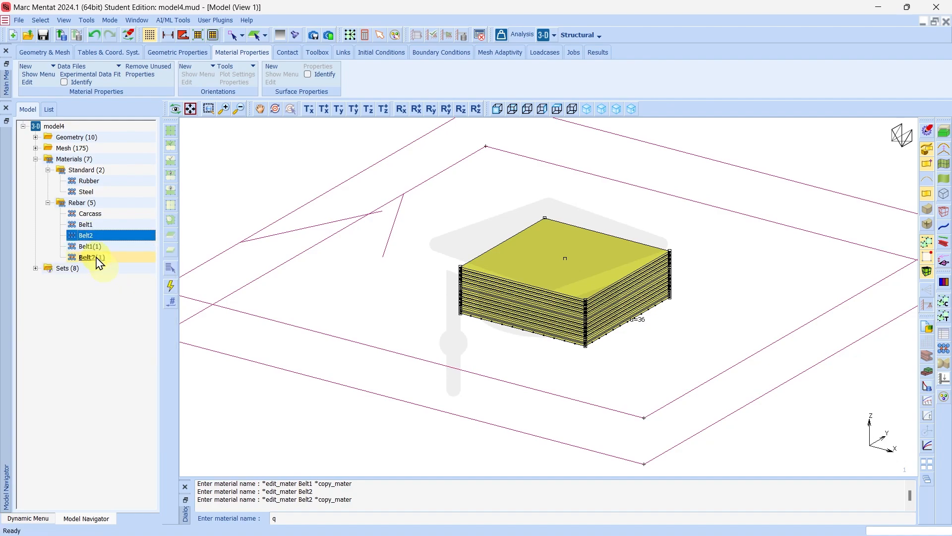
Rename the Belt1 copy to Belt3 (72°) and assign it the Belt3 element set
double_click(91, 248)
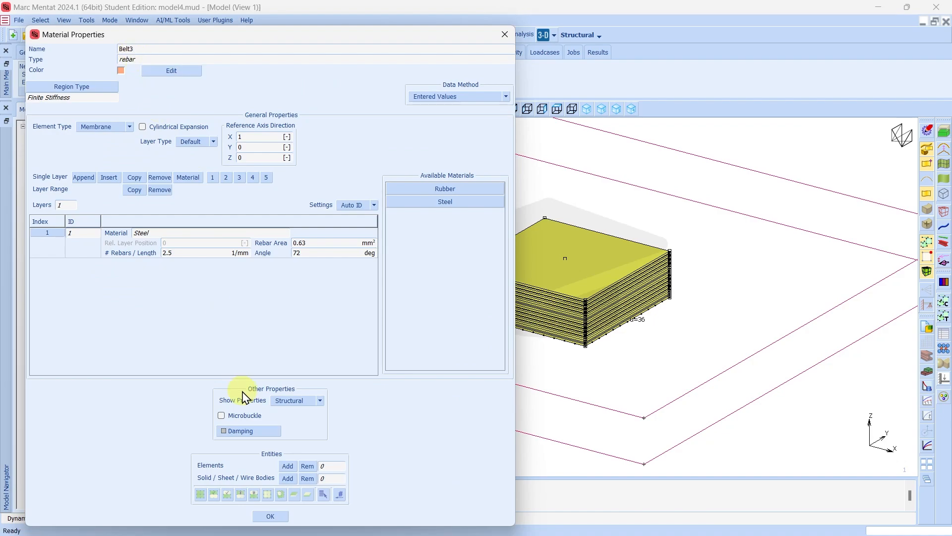
left_click(287, 466)
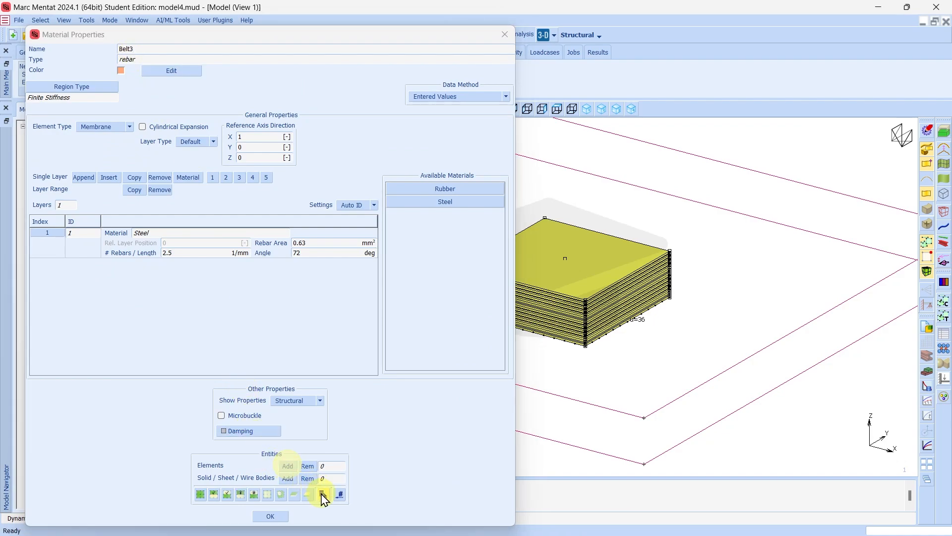
left_click(322, 494)
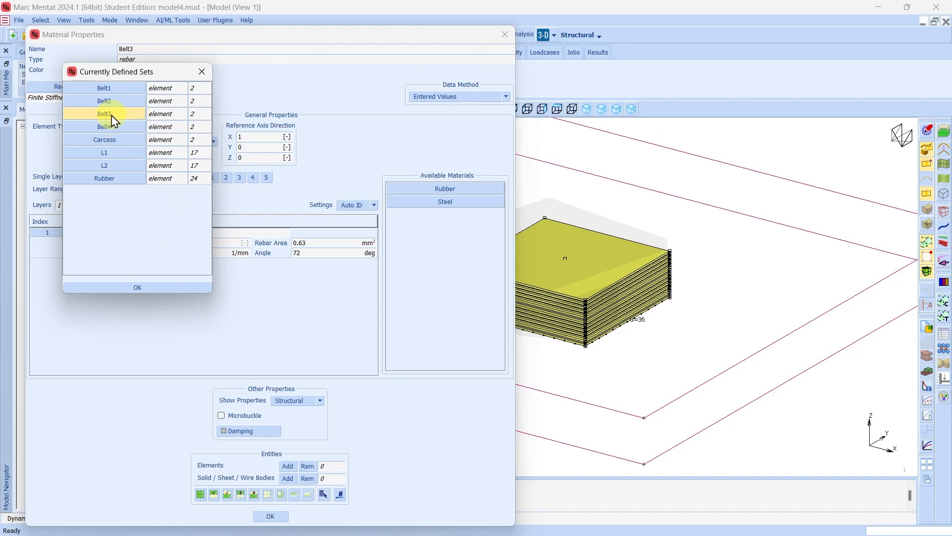
left_click(113, 117)
left_click(125, 288)
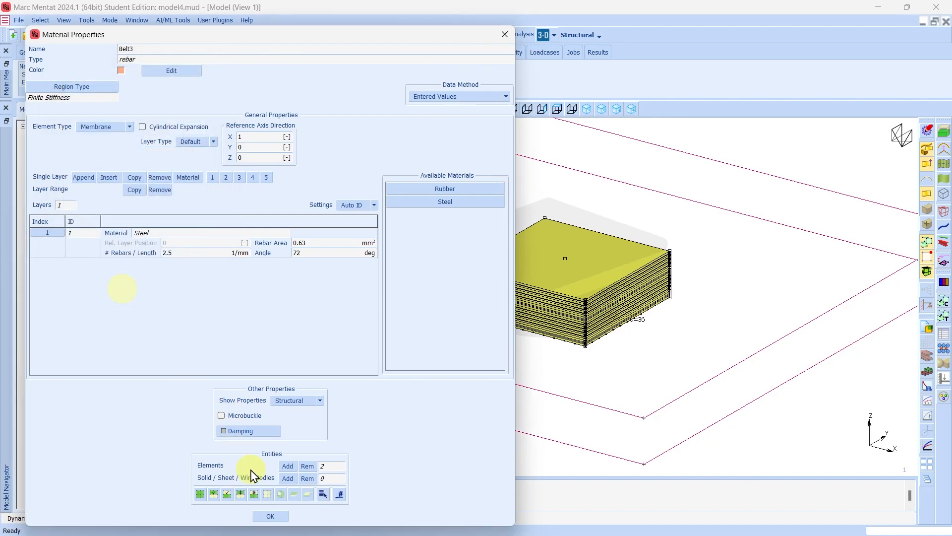
left_click(270, 516)
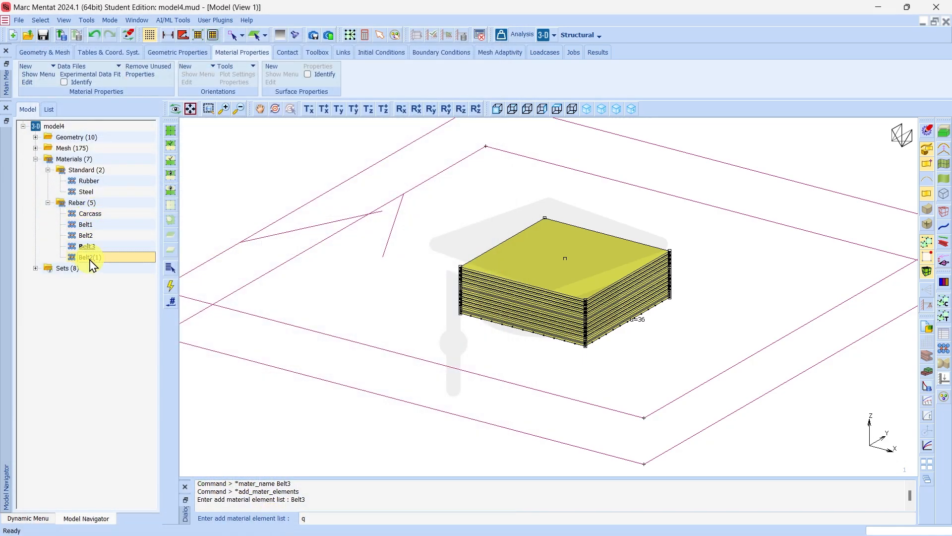
double_click(89, 257)
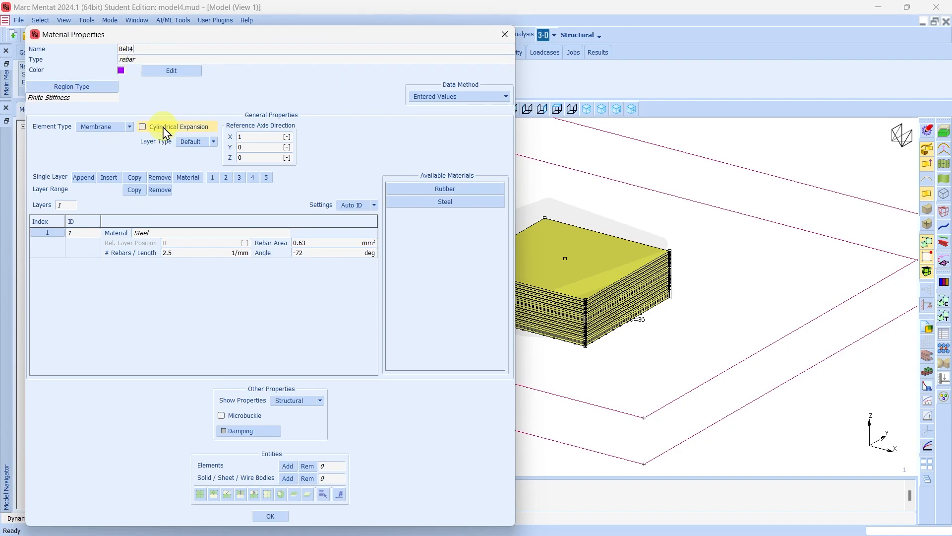
Rename the Belt2 copy to Belt4 (−72°) and assign it the 2-element Belt4 set
left_click(288, 465)
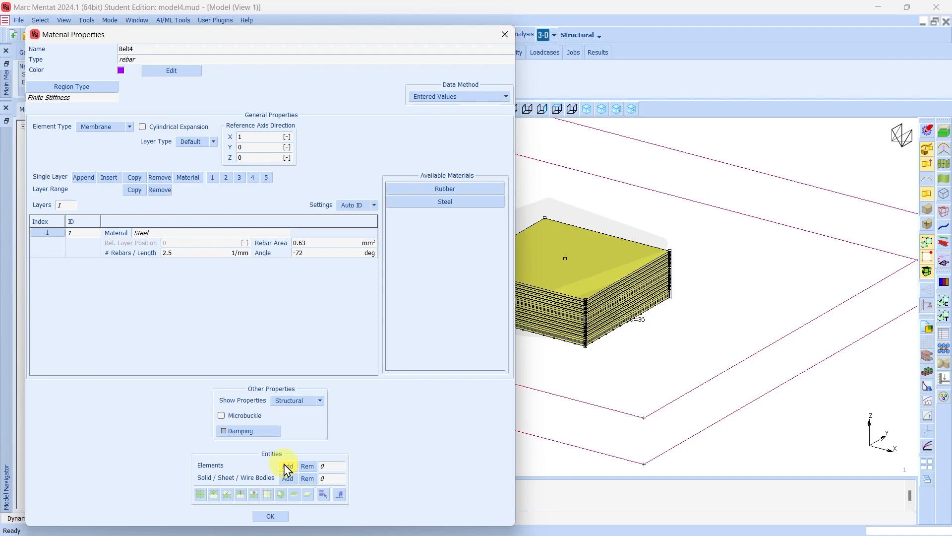
left_click(323, 494)
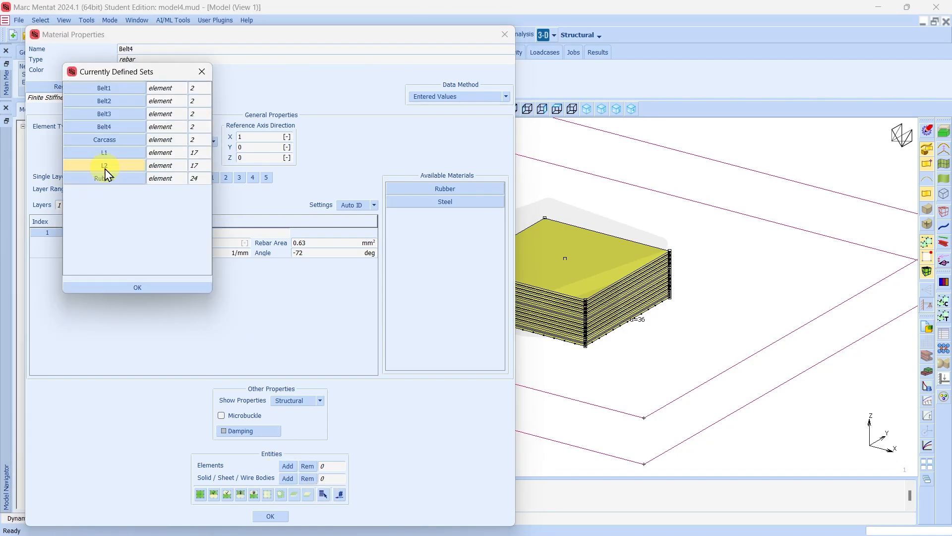
left_click(104, 127)
left_click(153, 286)
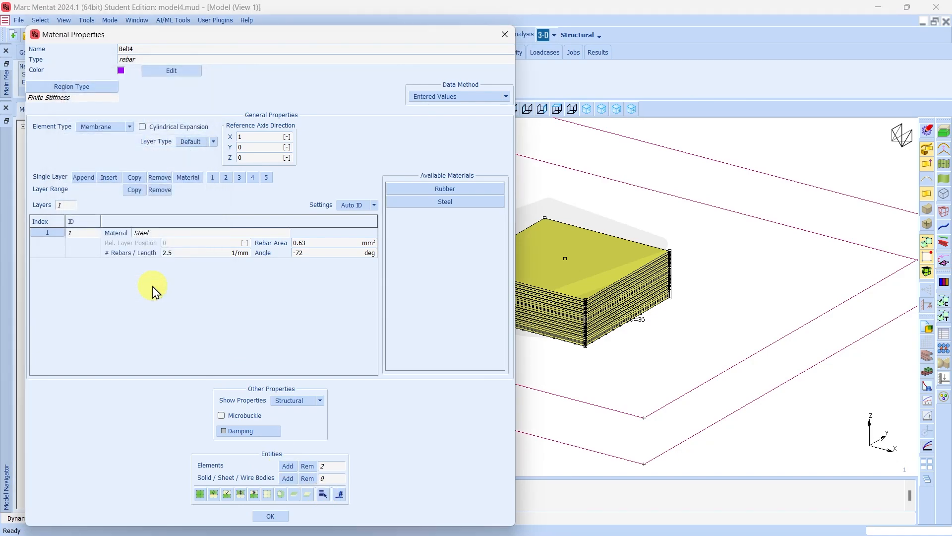
left_click(271, 515)
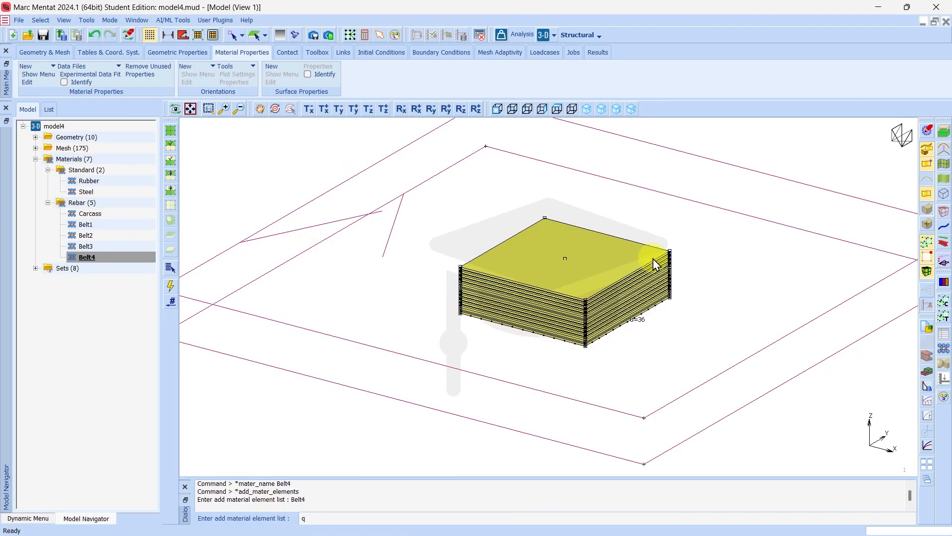
Hide the Rubber element set, turn on material Identify colouring, and zoom into the layers
left_click(35, 268)
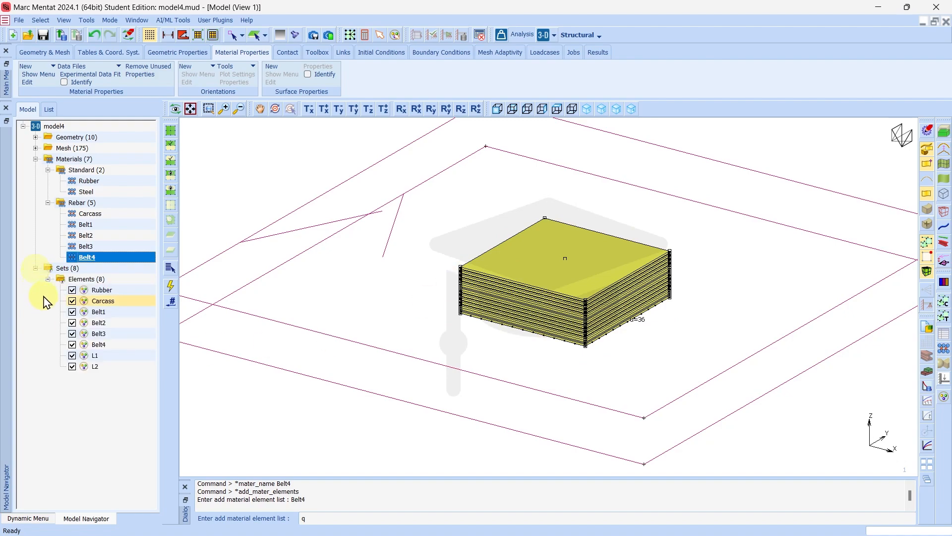
left_click(72, 290)
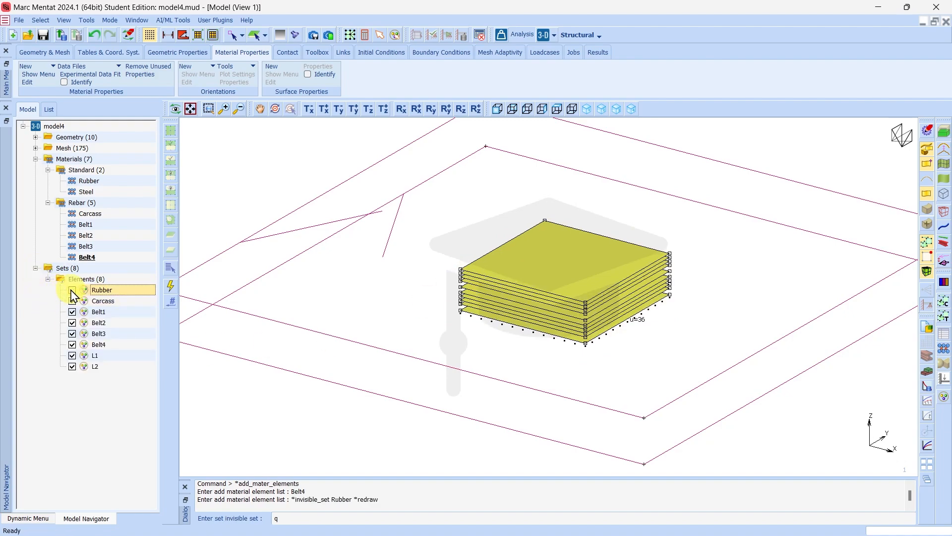
left_click(64, 83)
scroll(524, 313, "up", 4)
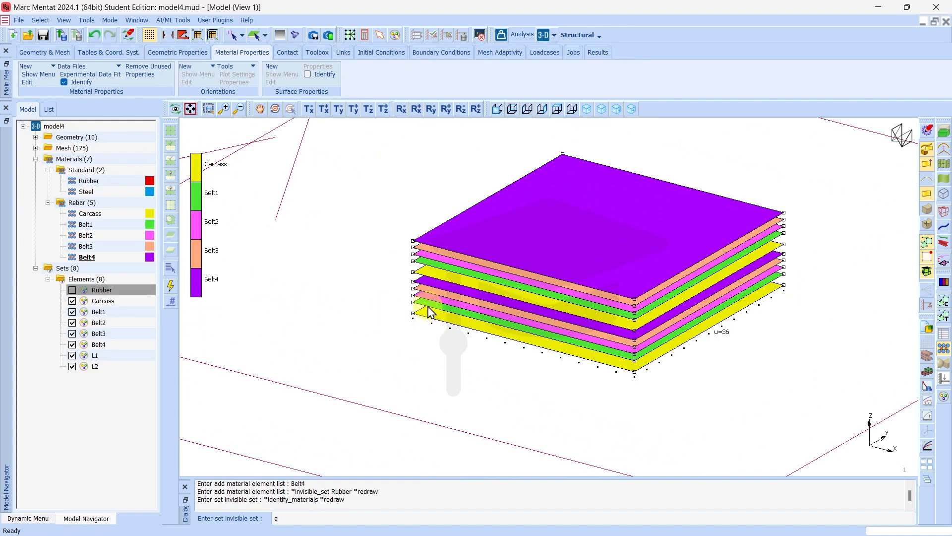
scroll(426, 264, "up", 5)
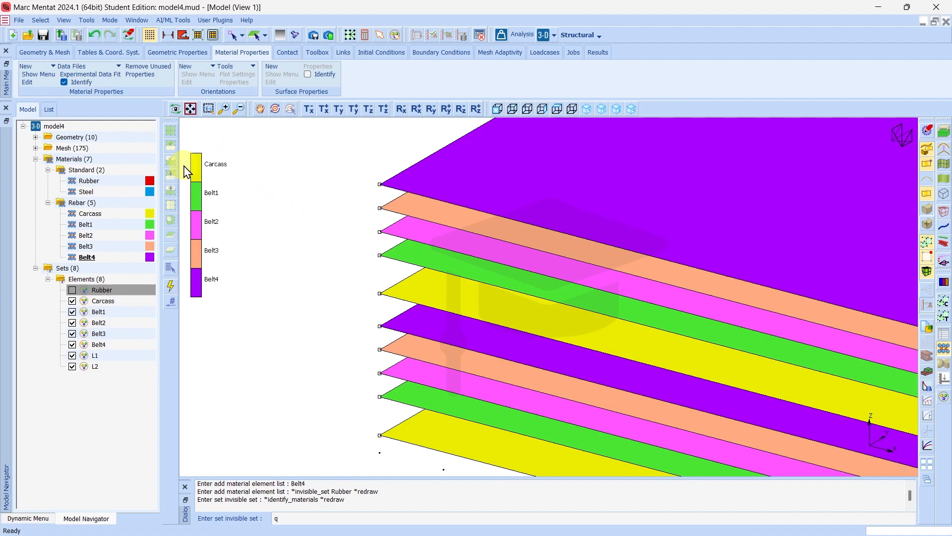
Switch to the iso 3 view, make the Rubber set visible again, and zoom in on the block
left_click(616, 108)
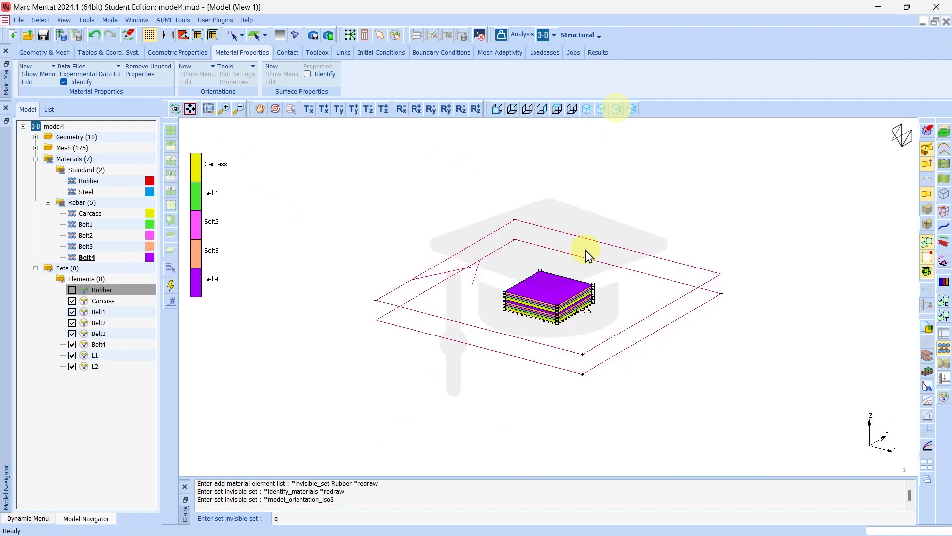
left_click(72, 289)
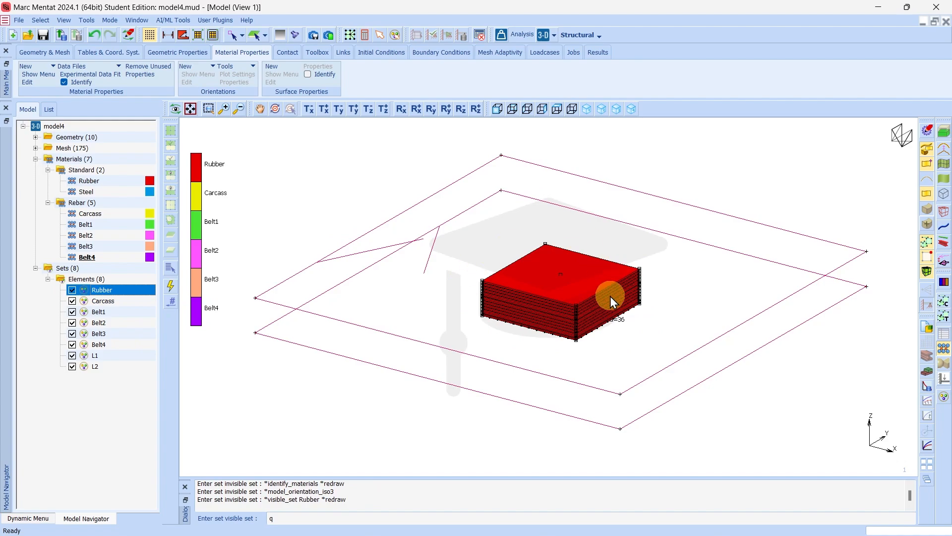
scroll(610, 296, "up", 4)
left_click(544, 267)
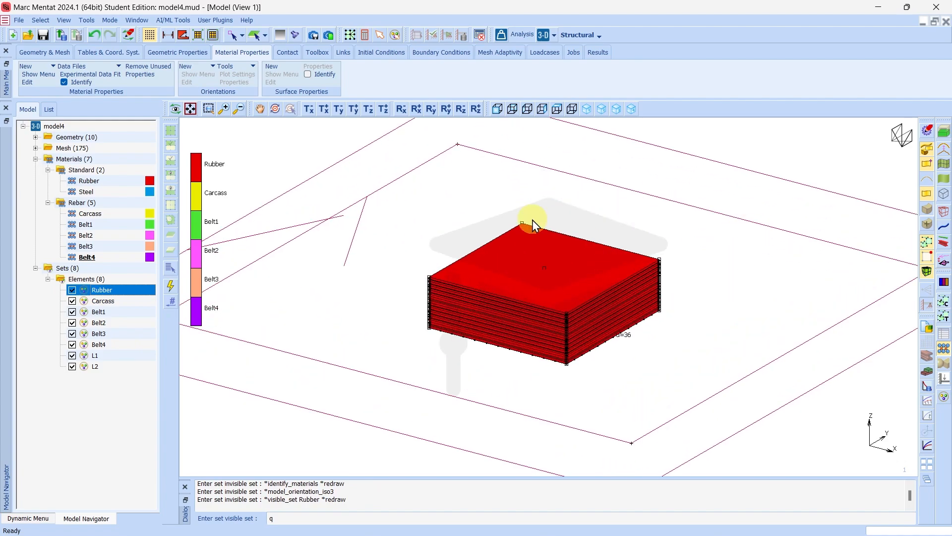